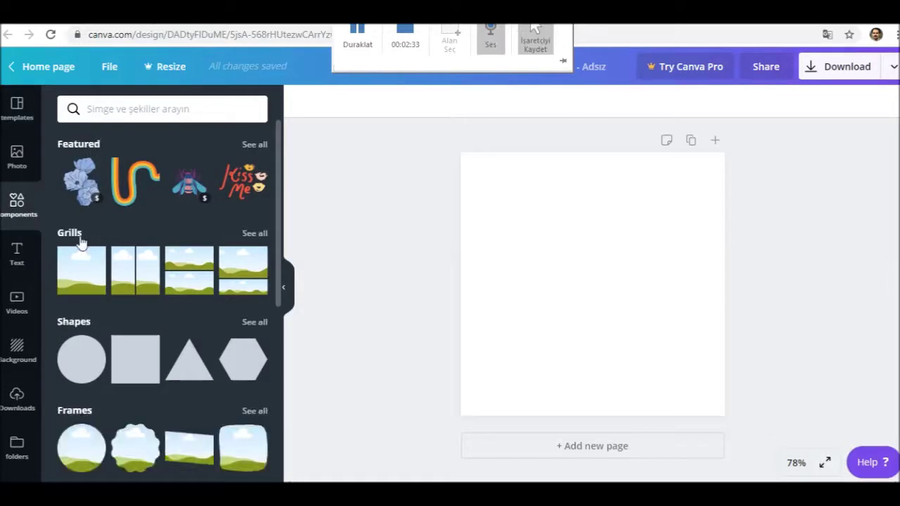
# - Add a title text to the blank page and move it to the upper part of the page
pyautogui.click(17, 257)
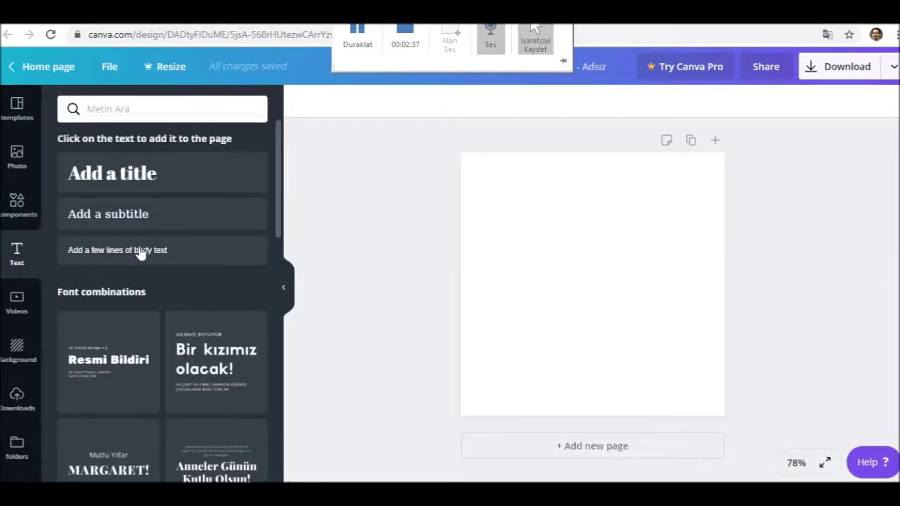
pyautogui.click(128, 181)
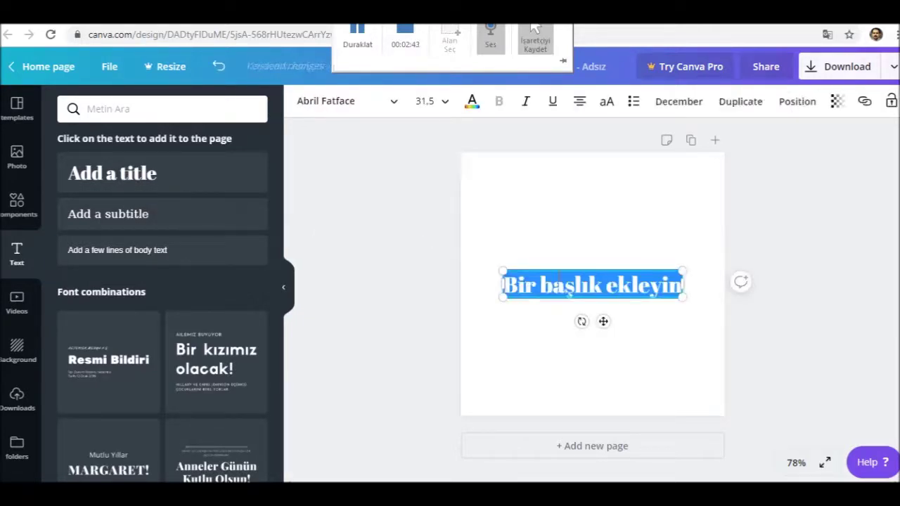
pyautogui.moveTo(540, 235); pyautogui.dragTo(575, 224)
pyautogui.click(663, 222)
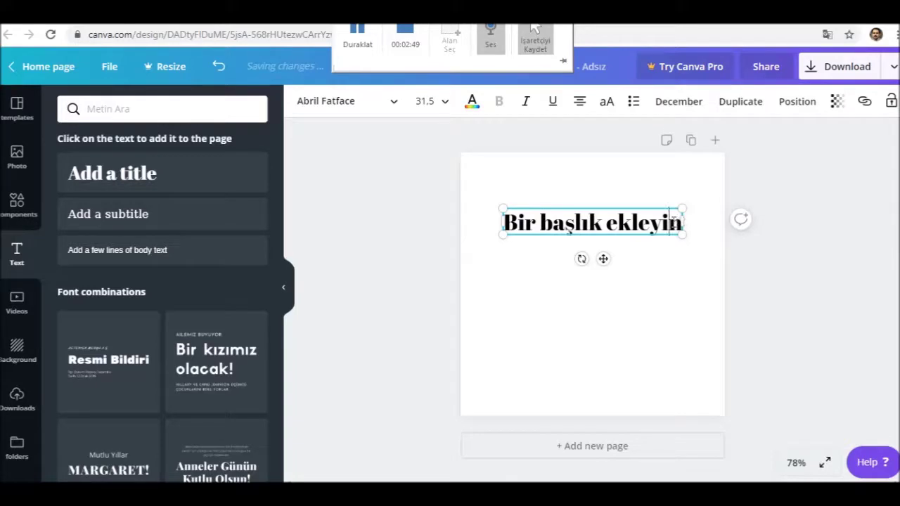
# - Replace the title text with "M", enlarge it to about size 91, and move it toward the page's left side
pyautogui.moveTo(504, 222); pyautogui.dragTo(710, 226)
pyautogui.write('m')
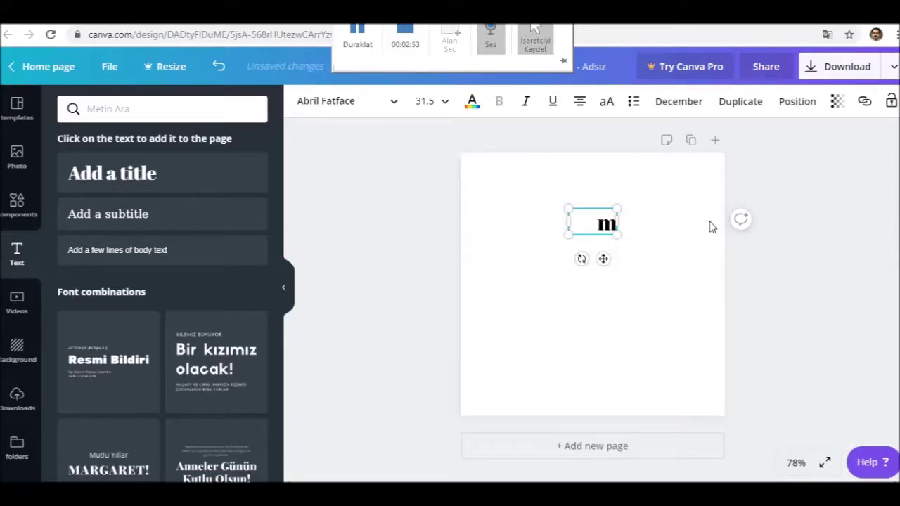
pyautogui.press('BackSpace')
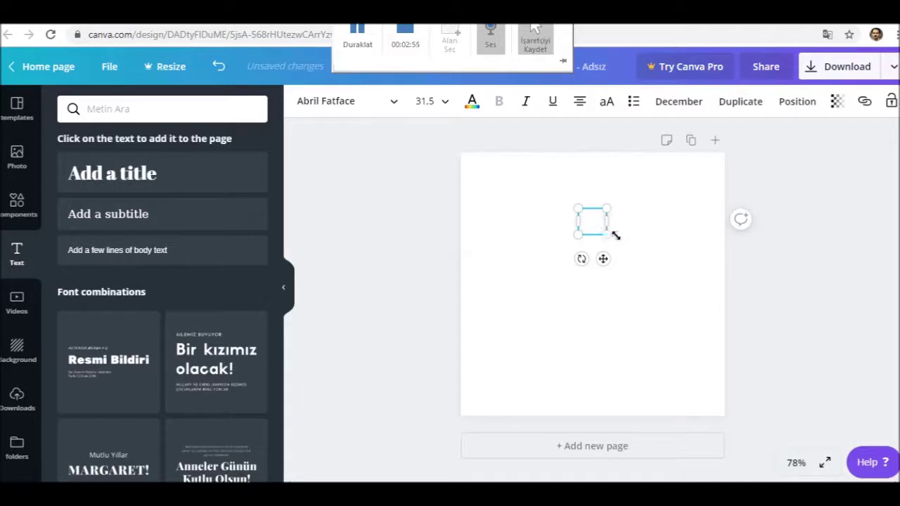
pyautogui.write('M')
pyautogui.moveTo(625, 238); pyautogui.dragTo(693, 305)
pyautogui.moveTo(628, 207); pyautogui.dragTo(494, 237)
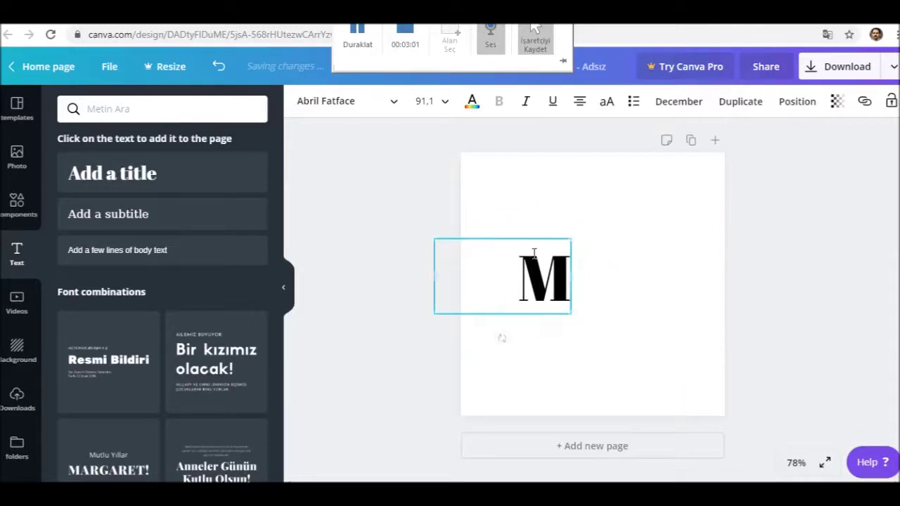
# - Colour the letter M blue from the default colours and move it slightly higher on the page
pyautogui.doubleClick(512, 273)
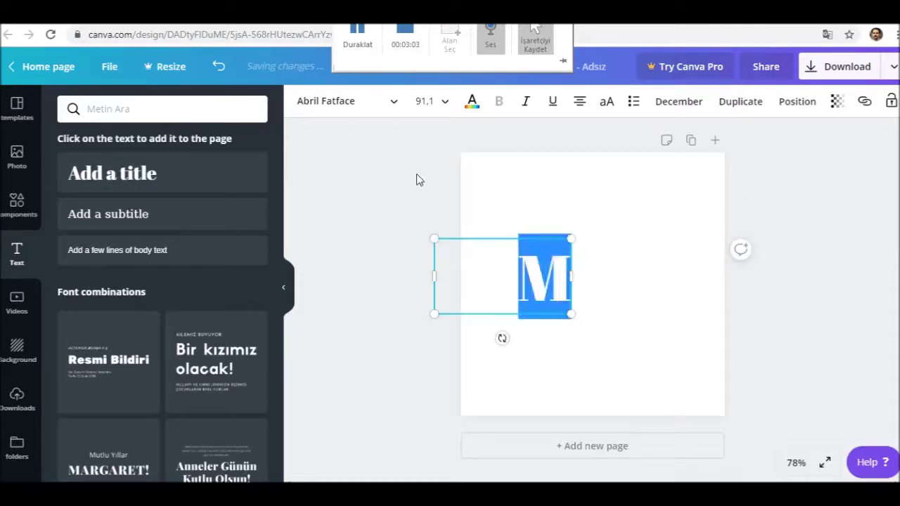
pyautogui.click(469, 109)
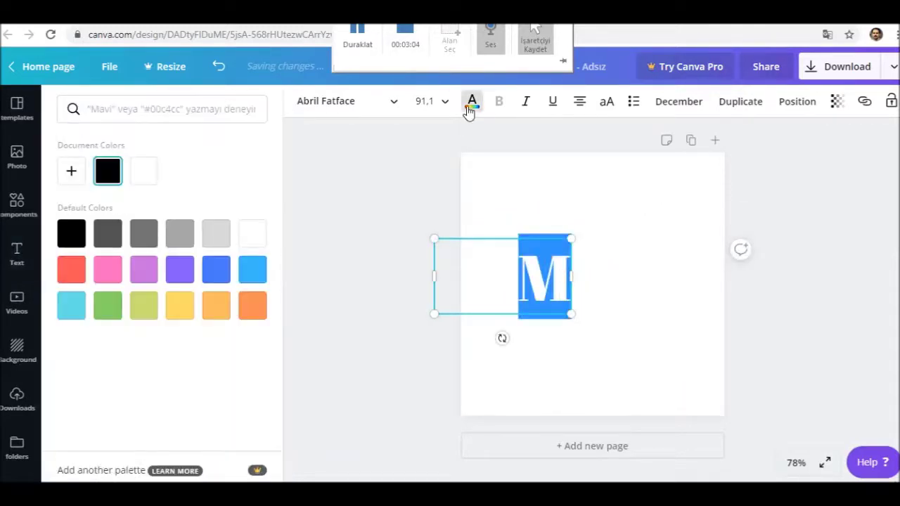
pyautogui.click(218, 272)
pyautogui.click(541, 301)
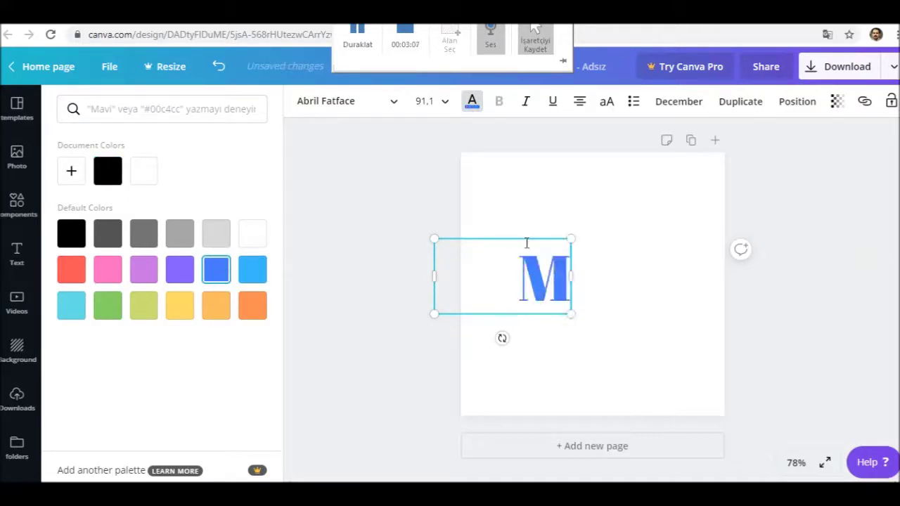
pyautogui.moveTo(525, 236); pyautogui.dragTo(525, 212)
pyautogui.click(613, 243)
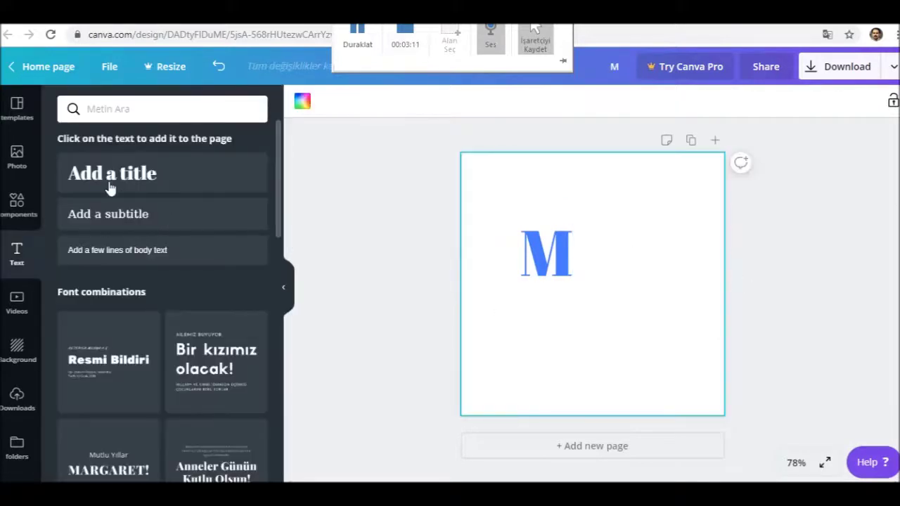
# - Add a second title reading "K", enlarge it to about size 119, and place it overlapping the upper right of the M
pyautogui.moveTo(140, 175); pyautogui.dragTo(624, 290)
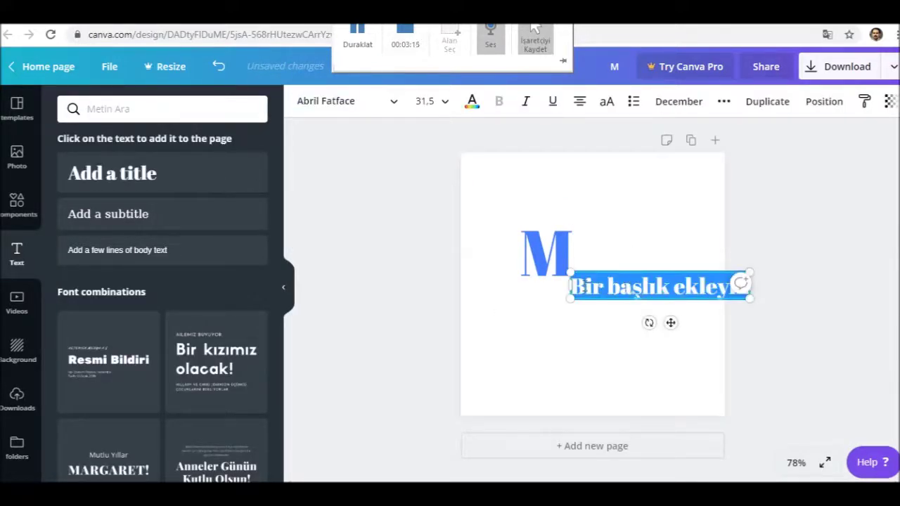
pyautogui.write('k')
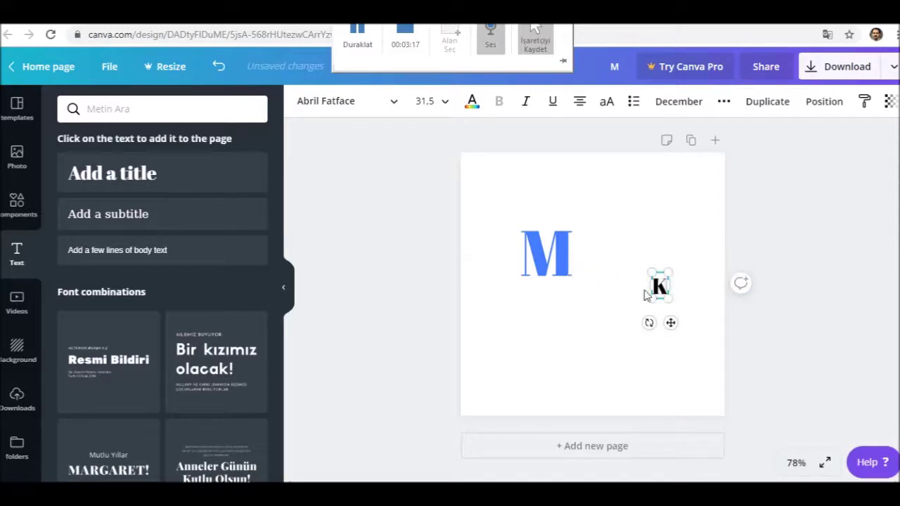
pyautogui.moveTo(671, 298); pyautogui.dragTo(728, 349)
pyautogui.moveTo(665, 265); pyautogui.dragTo(569, 172)
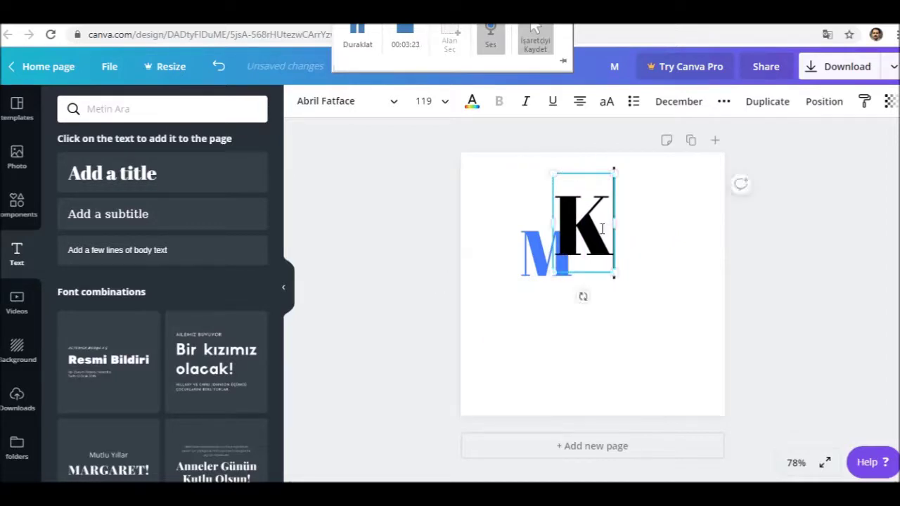
# - Colour the letter K green and scale it down to about size 99.7
pyautogui.click(474, 106)
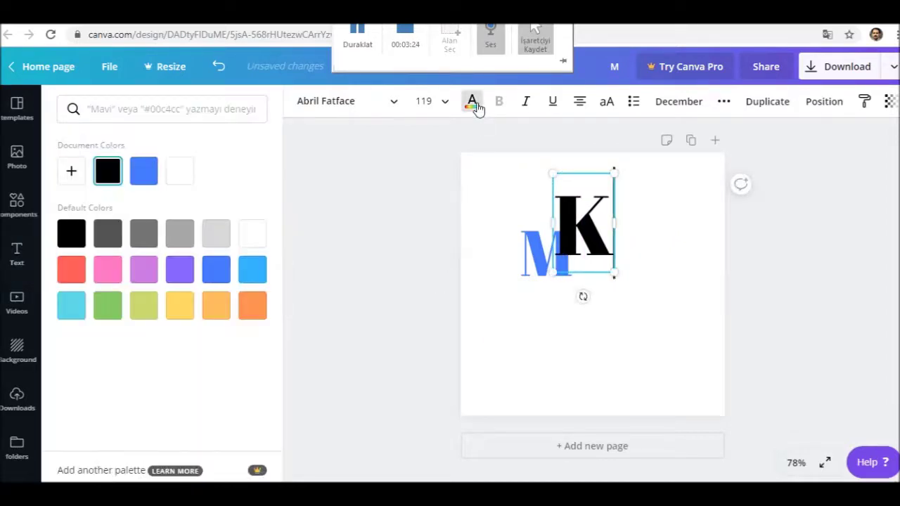
pyautogui.click(219, 270)
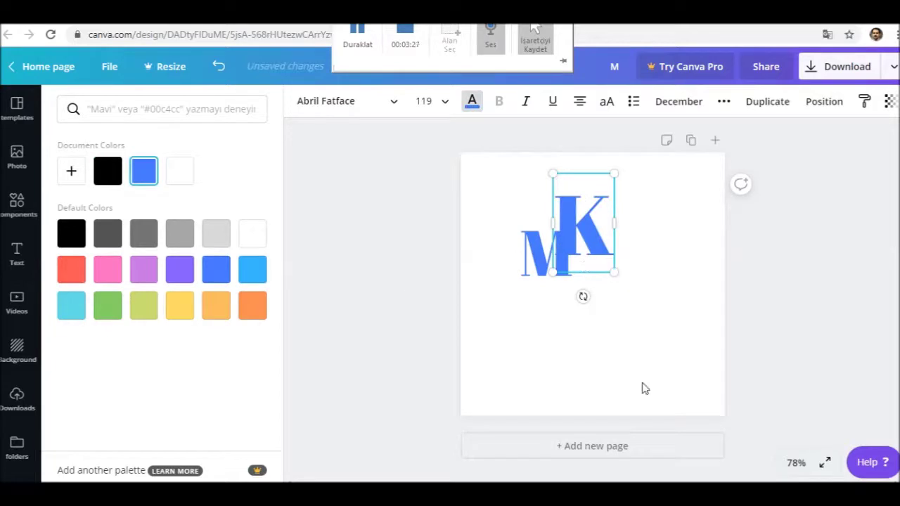
pyautogui.click(113, 312)
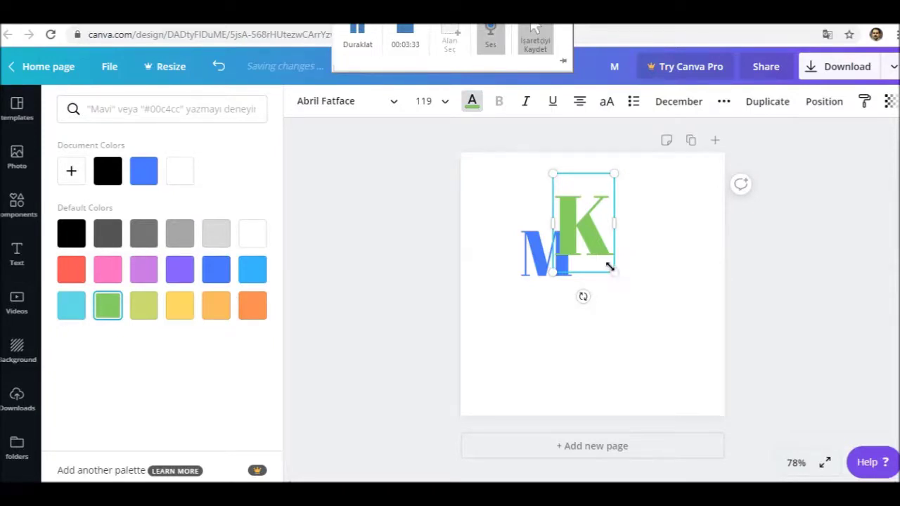
pyautogui.moveTo(610, 267); pyautogui.dragTo(602, 255)
# - Set the blue M's font size to 90 and shift it right so it sits beneath the K
pyautogui.click(532, 265)
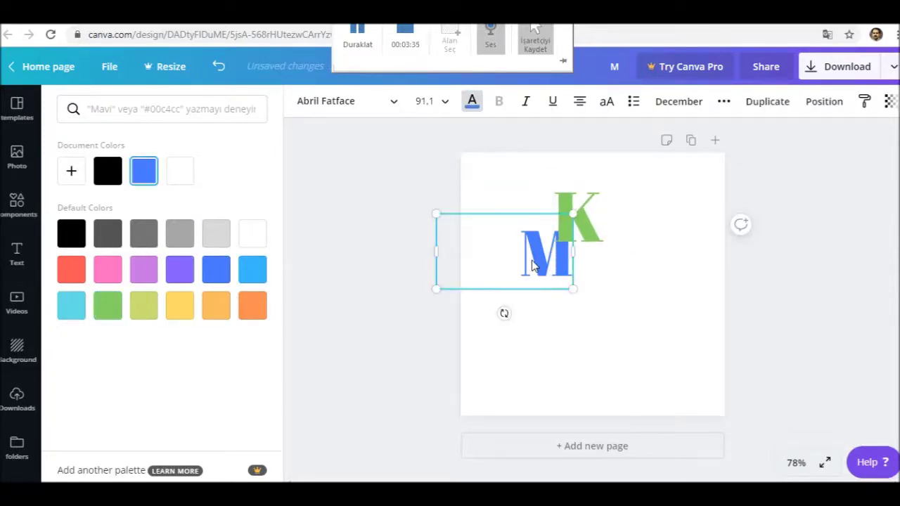
pyautogui.click(540, 262)
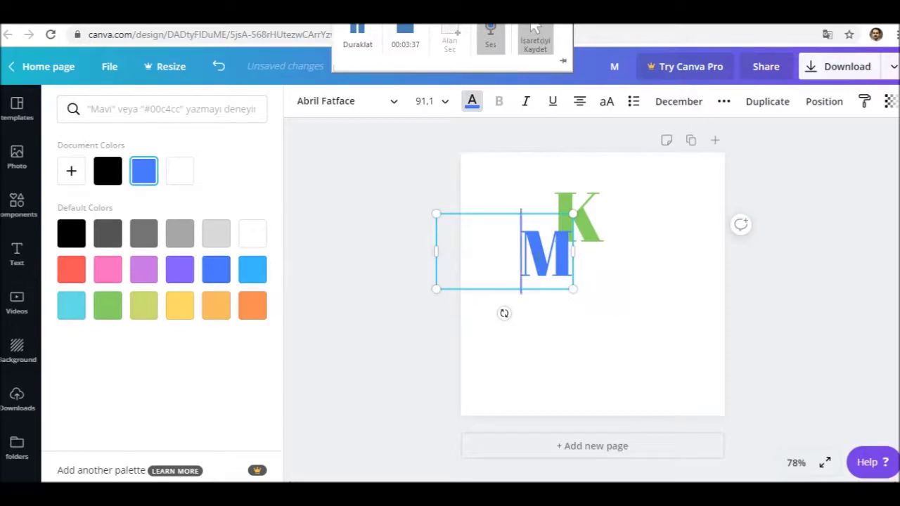
pyautogui.doubleClick(530, 240)
pyautogui.click(431, 102)
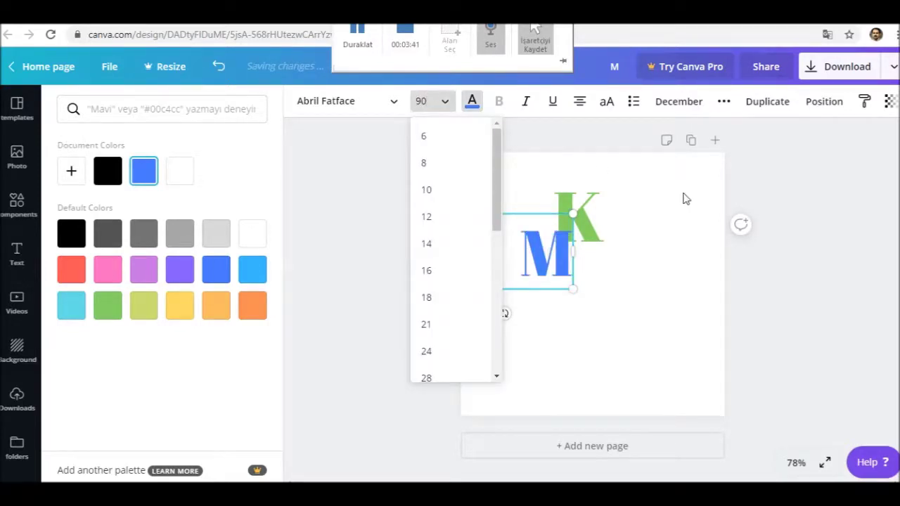
pyautogui.click(611, 218)
# - Set the green K's font size to 90
pyautogui.click(581, 212)
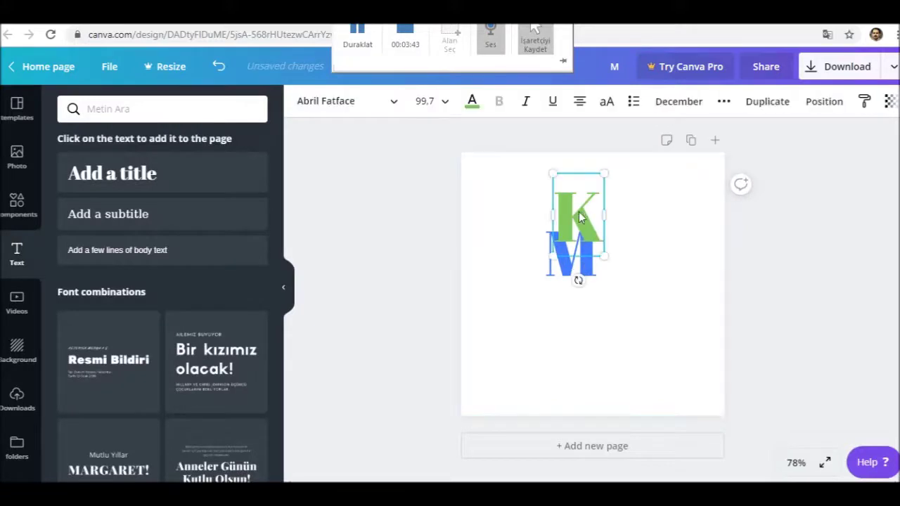
pyautogui.click(424, 100)
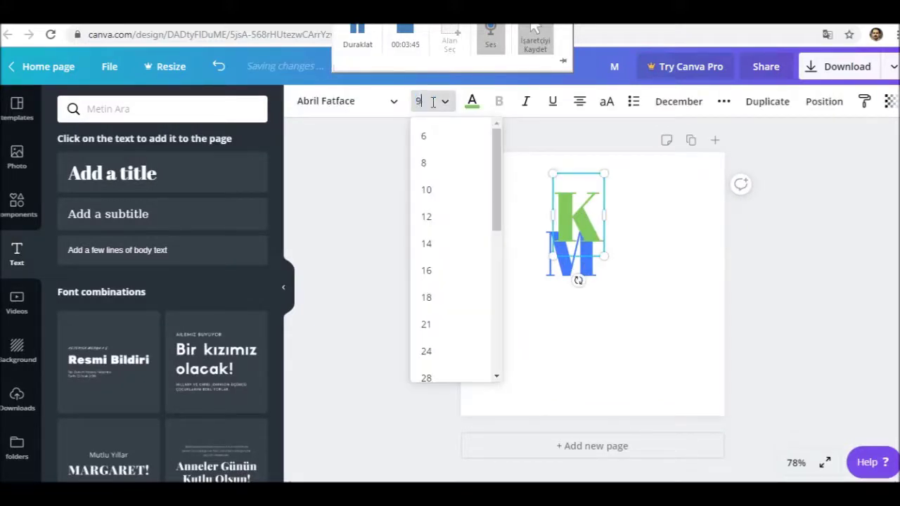
pyautogui.press('Return')
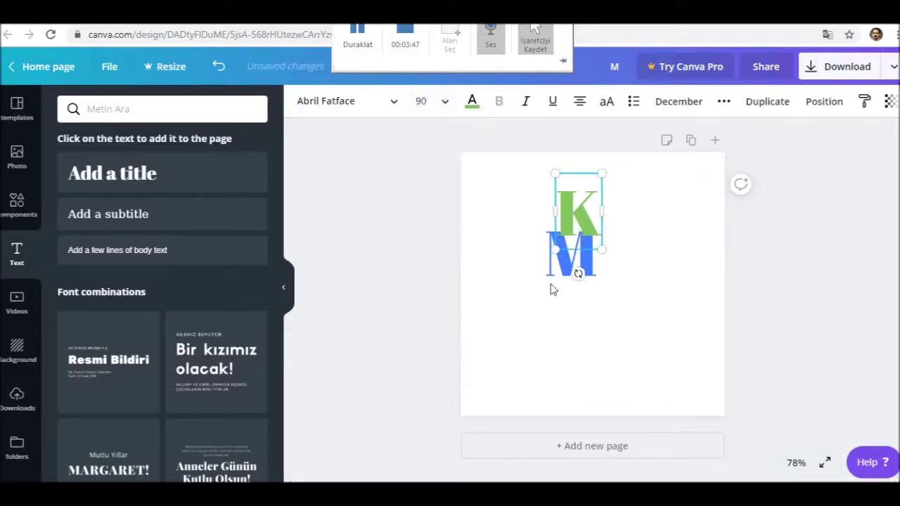
pyautogui.click(641, 252)
# - Set the M's text box width to 235 and move the M up and left so it overlaps the K's left edge
pyautogui.moveTo(546, 255); pyautogui.dragTo(586, 255)
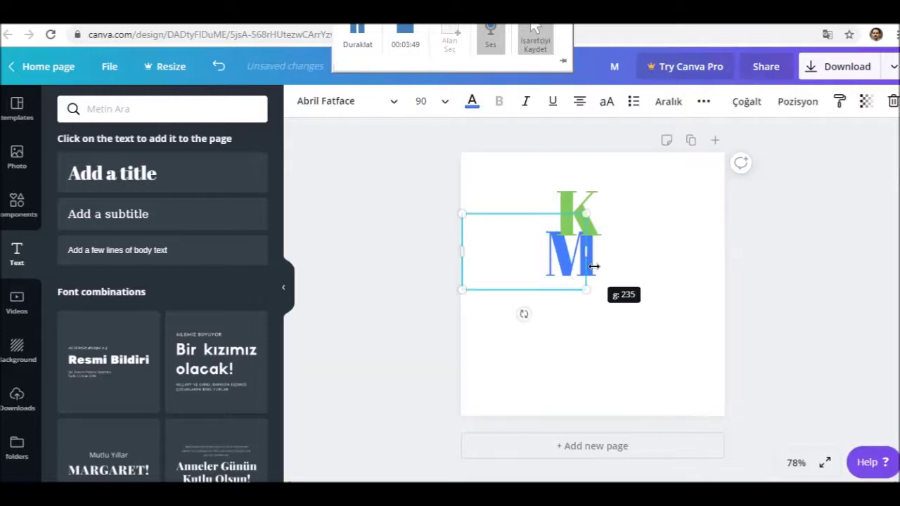
pyautogui.click(648, 251)
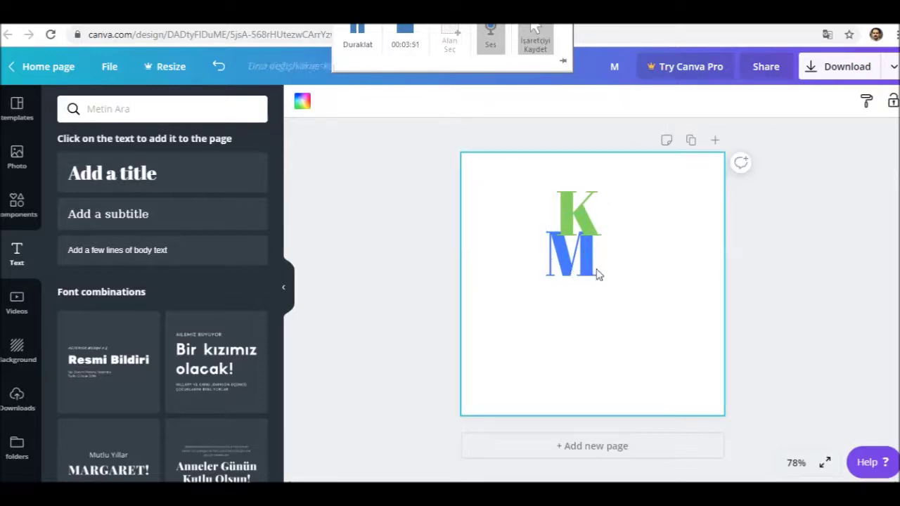
pyautogui.moveTo(563, 258); pyautogui.dragTo(539, 234)
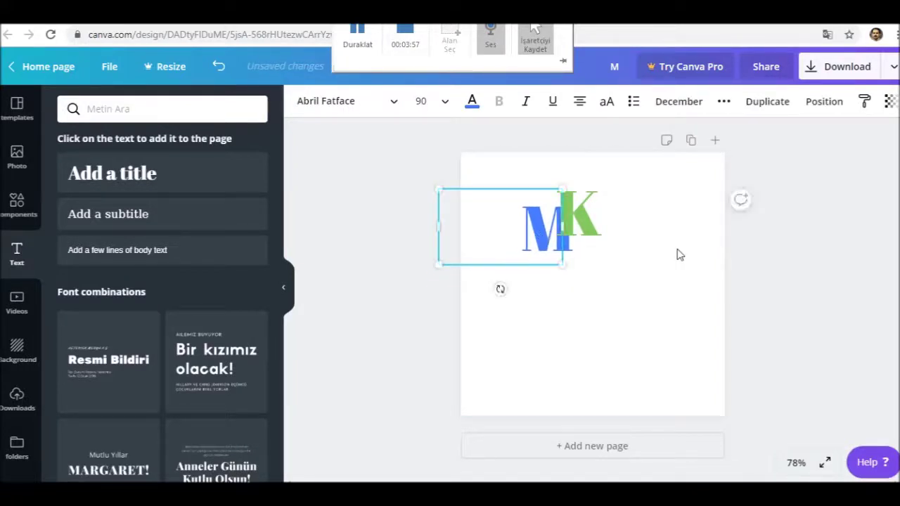
pyautogui.click(618, 281)
pyautogui.click(590, 220)
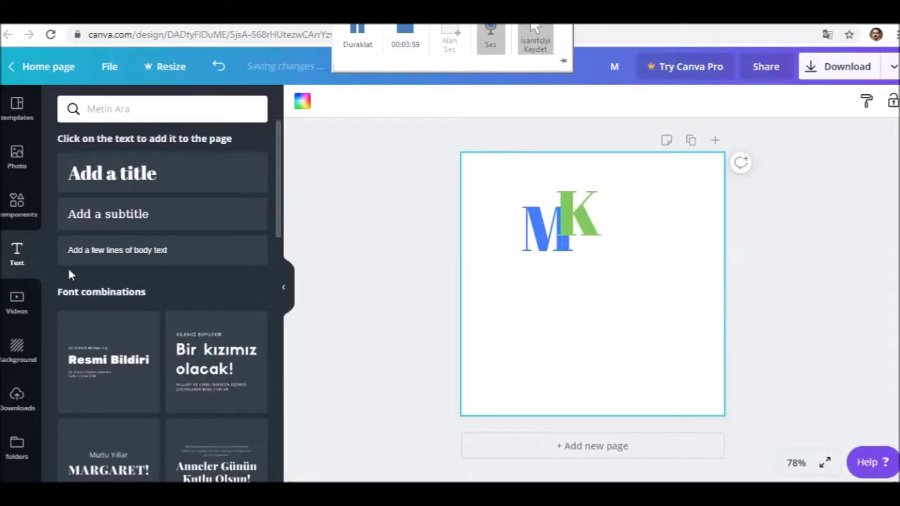
# - Add a third title reading "A" below the other letters and enlarge it to about size 113
pyautogui.click(117, 178)
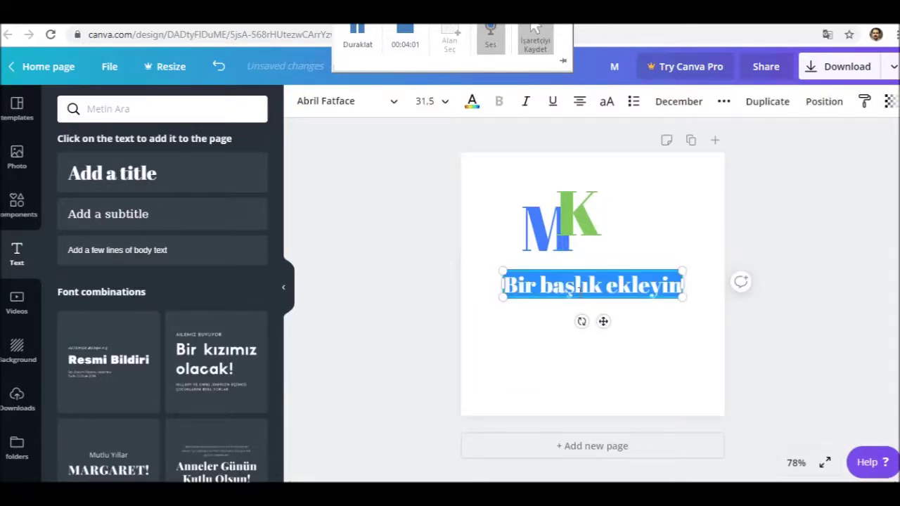
pyautogui.write('a')
pyautogui.press('BackSpace')
pyautogui.write('A')
pyautogui.moveTo(597, 297); pyautogui.dragTo(677, 340)
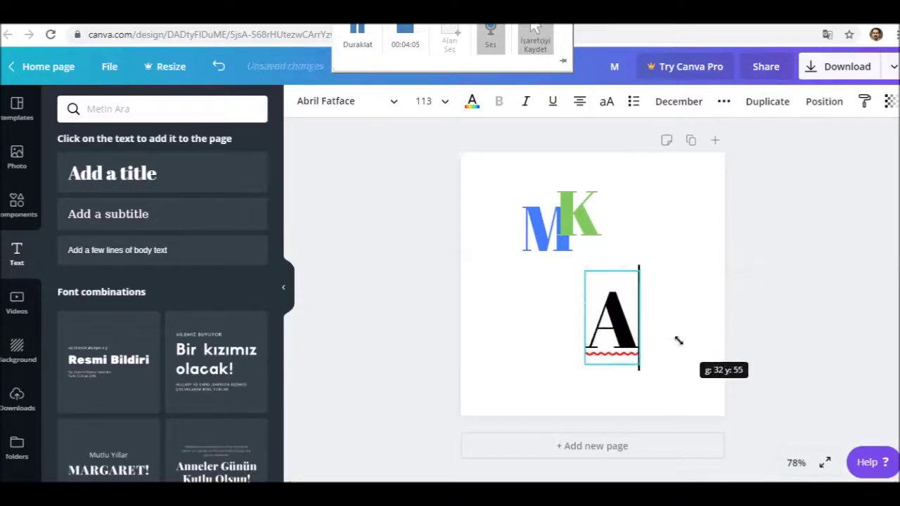
# - Set the A's font size to 90 and move it beside the K's lower right, level with the M
pyautogui.hotkey('ctrl', 'a')
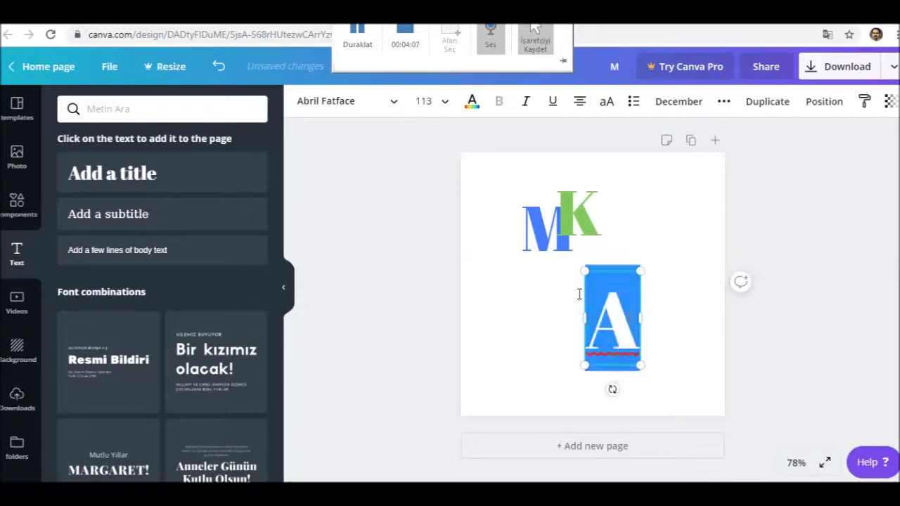
pyautogui.click(440, 103)
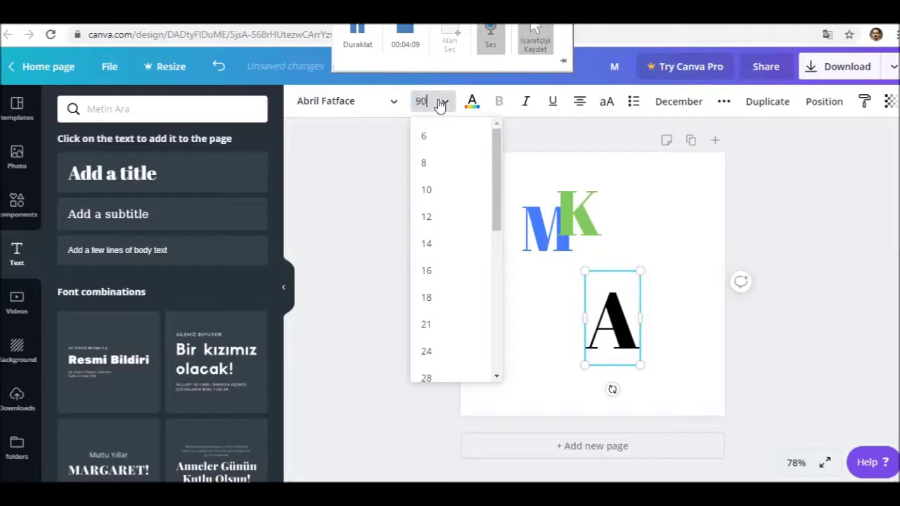
pyautogui.write('90')
pyautogui.press('Return')
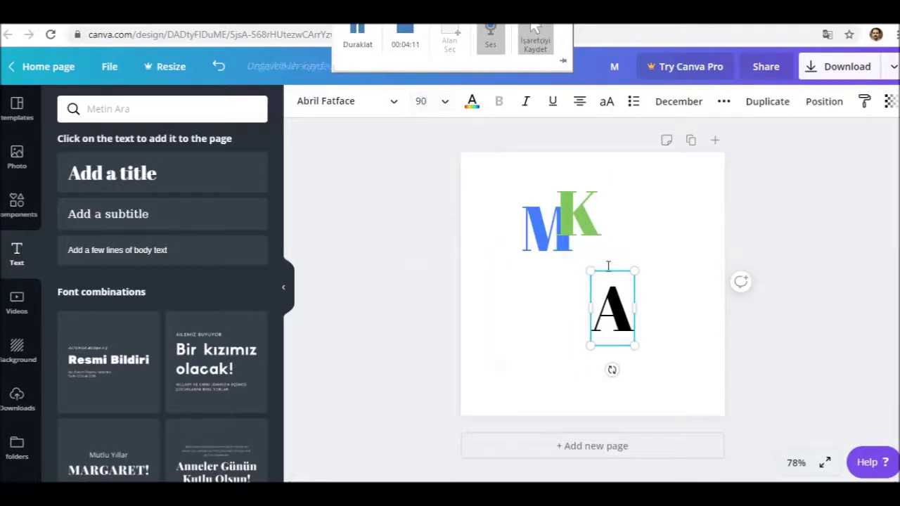
pyautogui.moveTo(607, 272); pyautogui.dragTo(605, 188)
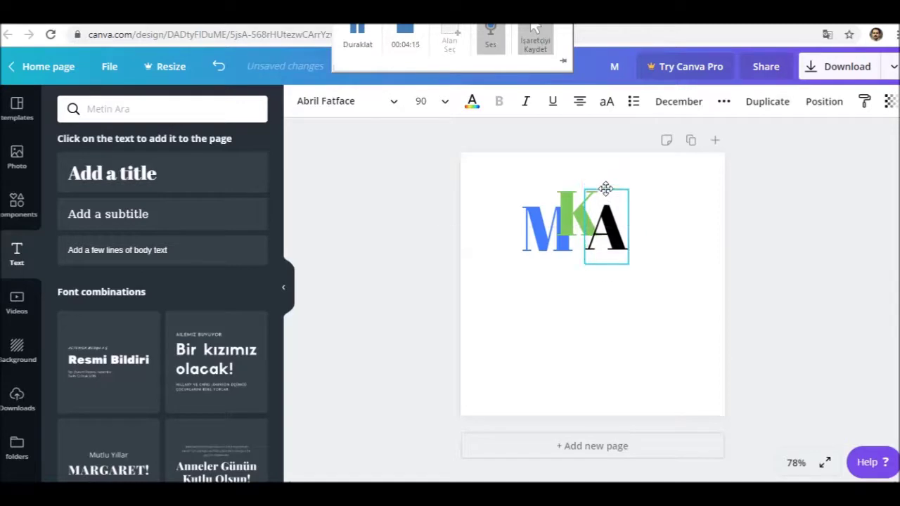
pyautogui.click(686, 239)
# - Set the blue M's font size to 144
pyautogui.click(617, 231)
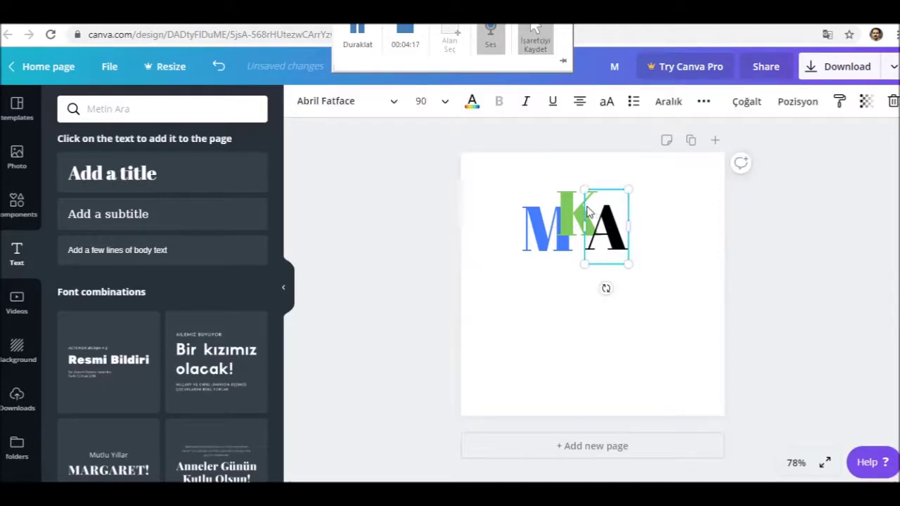
pyautogui.click(717, 251)
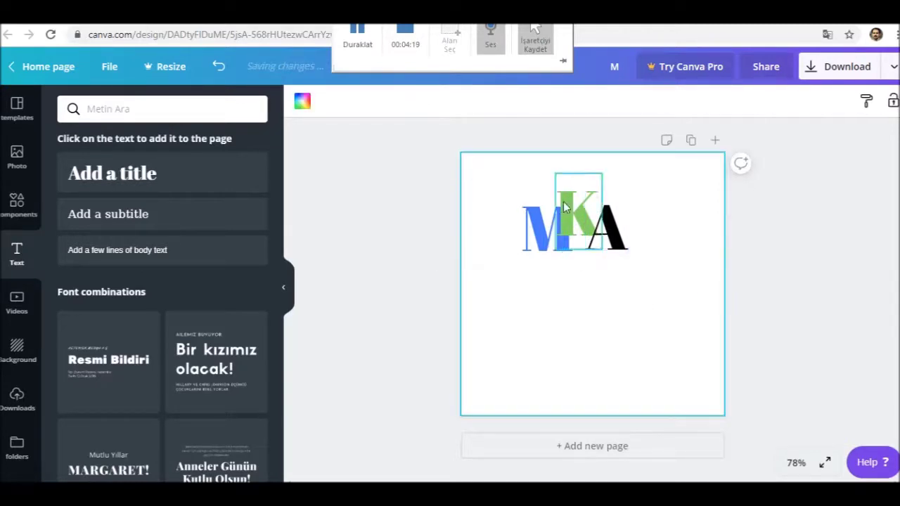
pyautogui.click(543, 221)
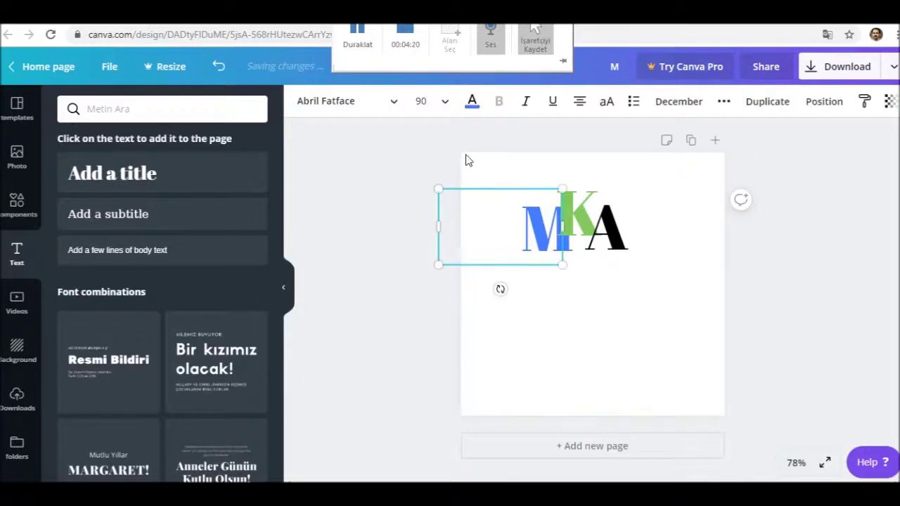
pyautogui.click(444, 102)
pyautogui.scroll(-5, 446, 293)
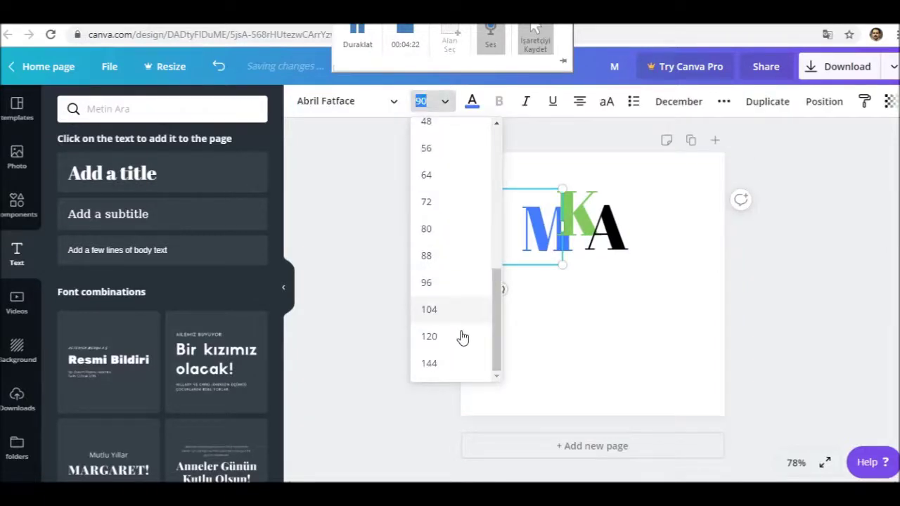
pyautogui.click(442, 365)
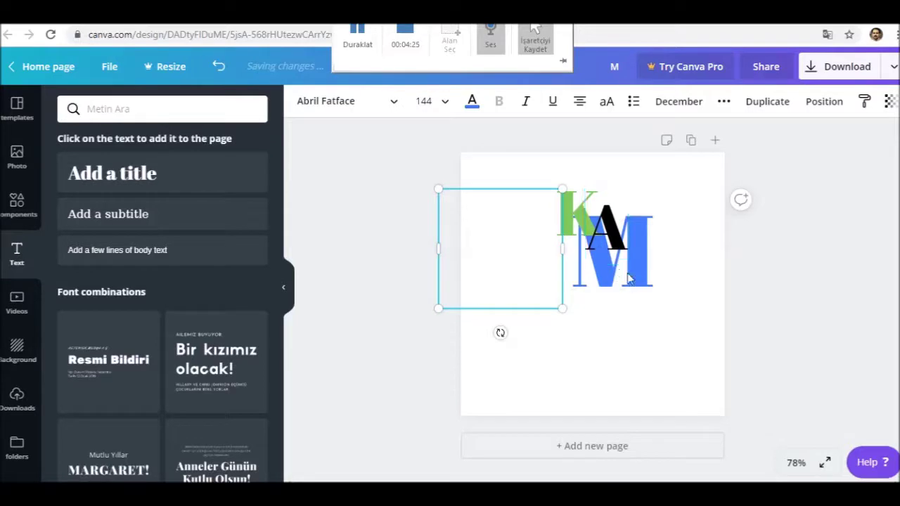
pyautogui.click(657, 244)
# - Set the green K's font size to 144
pyautogui.click(570, 203)
pyautogui.click(432, 100)
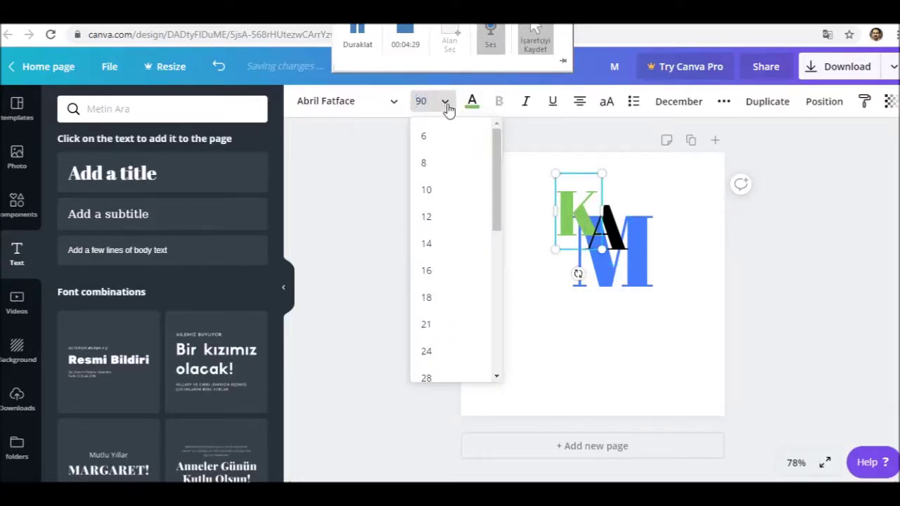
pyautogui.click(445, 106)
pyautogui.click(443, 109)
pyautogui.scroll(-5, 452, 302)
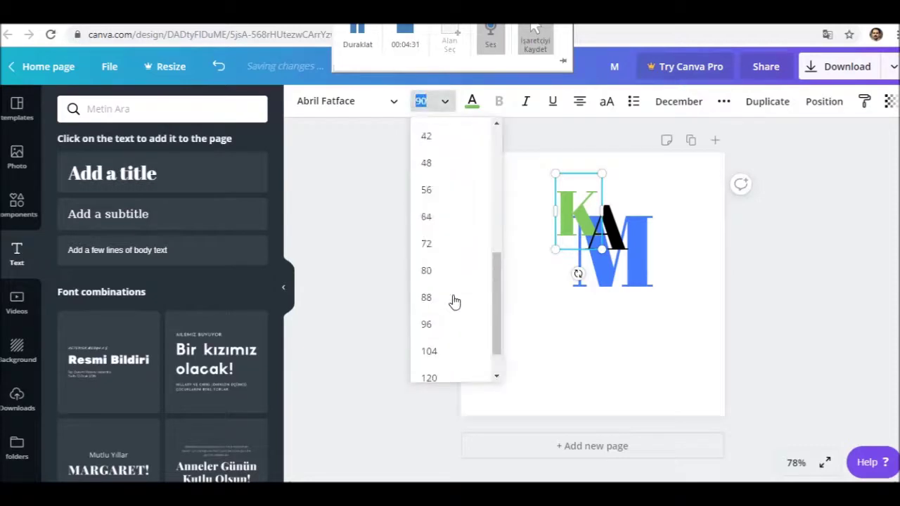
pyautogui.click(439, 365)
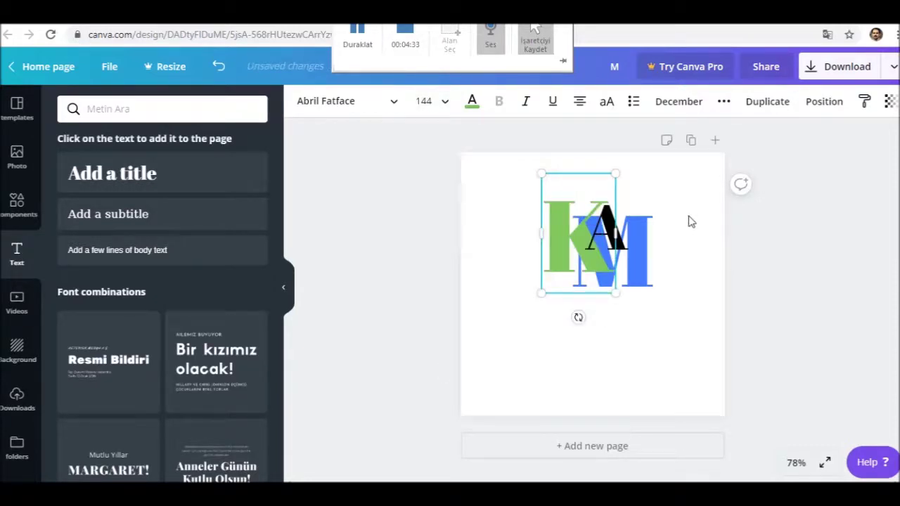
pyautogui.click(689, 222)
# - Set the black A's font size to 144
pyautogui.click(603, 237)
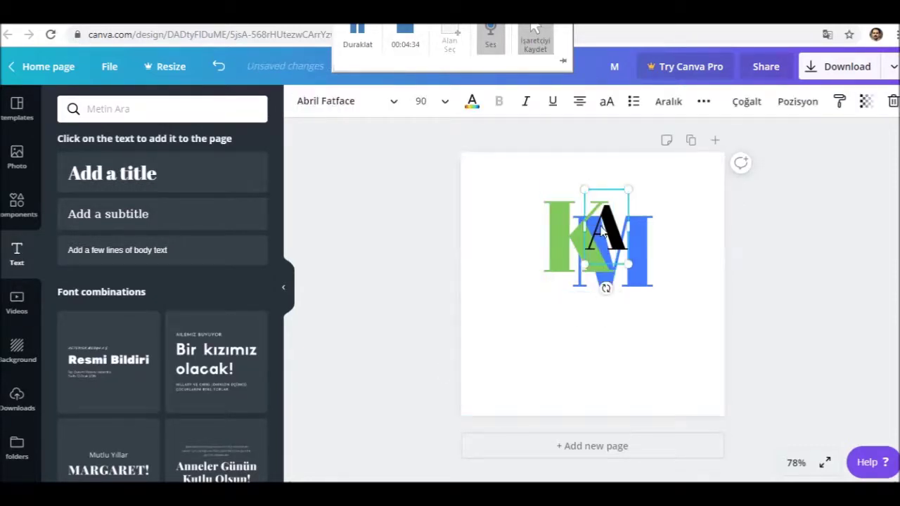
pyautogui.click(445, 105)
pyautogui.scroll(-5, 428, 275)
pyautogui.click(432, 364)
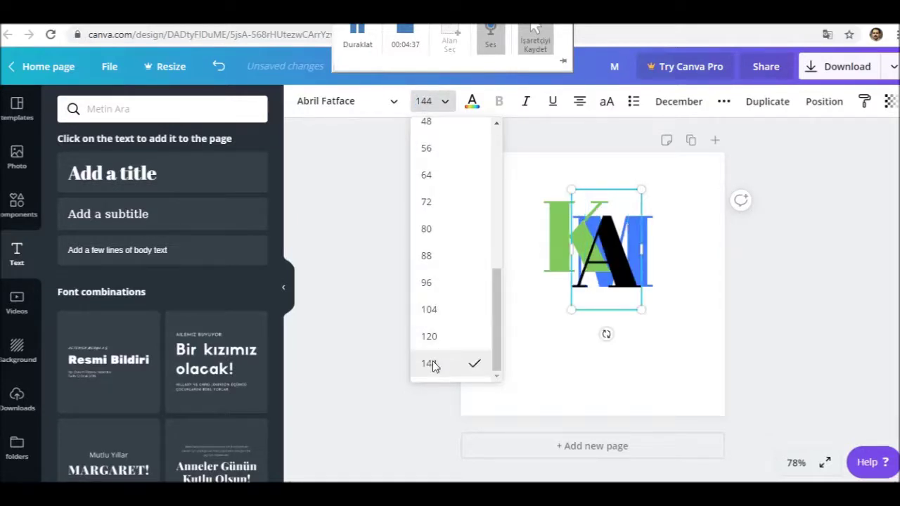
pyautogui.click(705, 269)
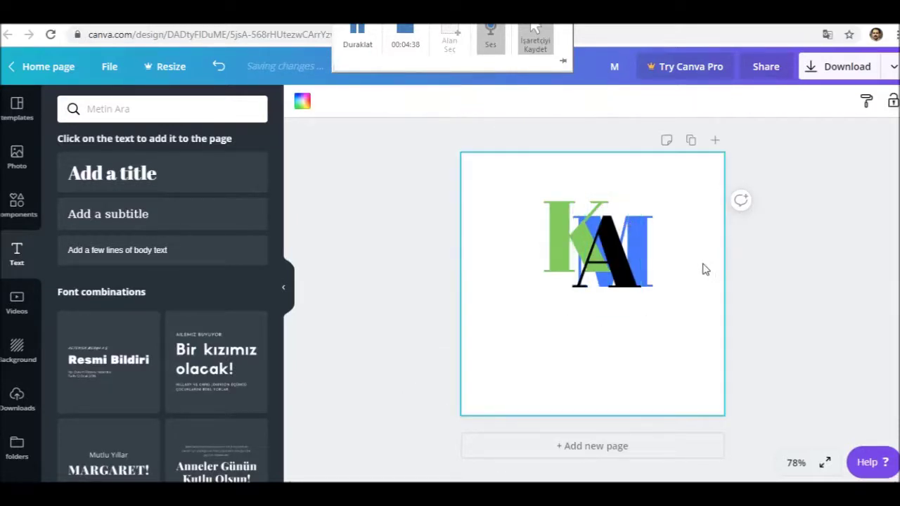
# - Uncover the M by moving the A onto its right edge and the K into the page's lower right area
pyautogui.click(639, 242)
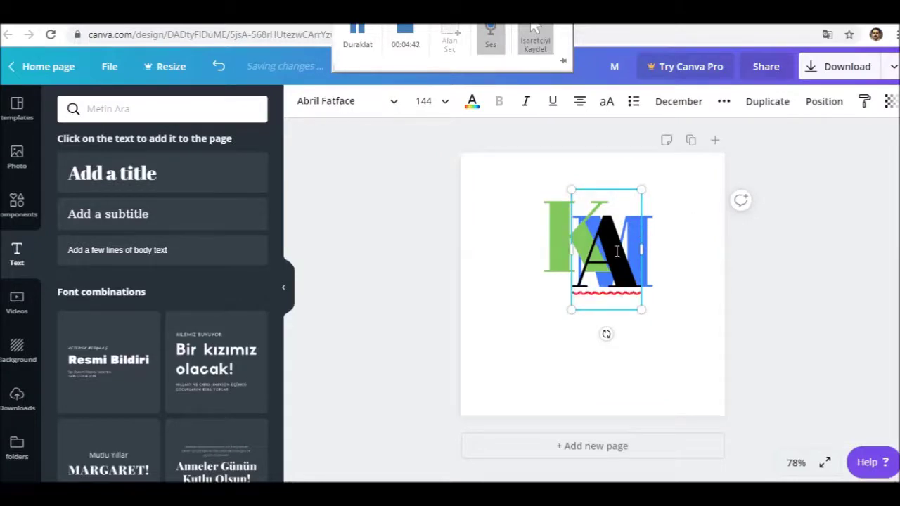
pyautogui.click(666, 285)
pyautogui.moveTo(614, 278); pyautogui.dragTo(665, 260)
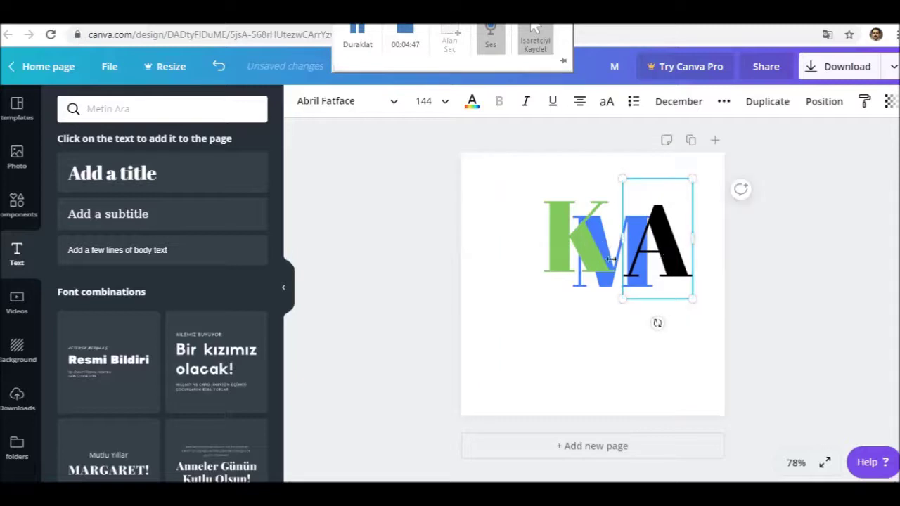
pyautogui.click(635, 360)
pyautogui.moveTo(583, 247); pyautogui.dragTo(670, 369)
pyautogui.click(601, 272)
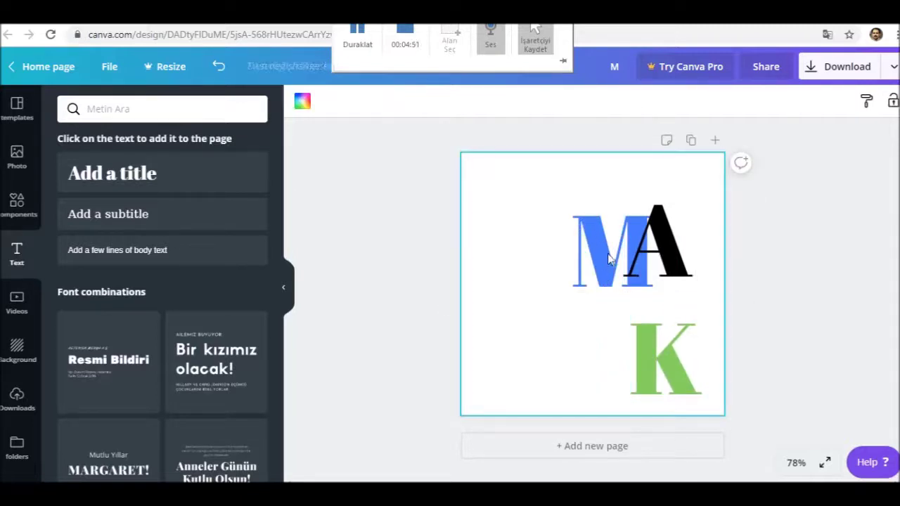
# - Move the black A farther right and slightly up so it clears the M near the page's right edge
pyautogui.click(653, 253)
pyautogui.click(572, 281)
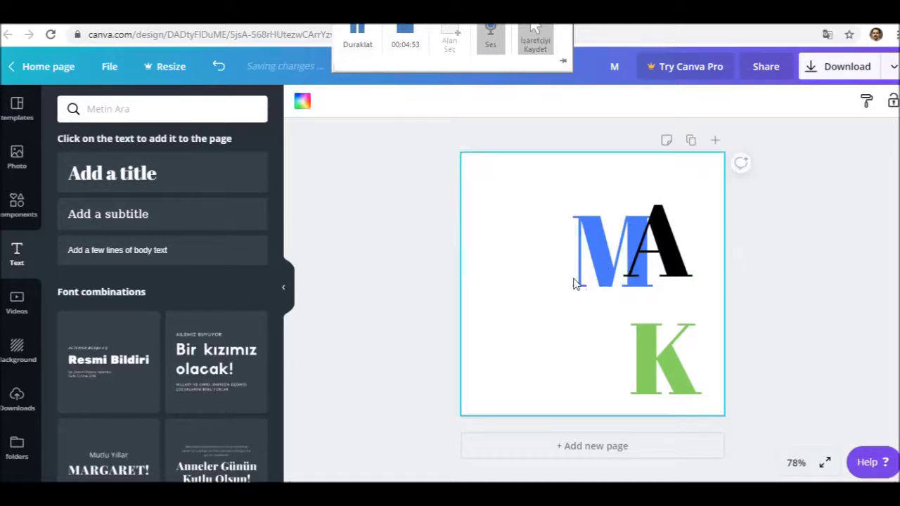
pyautogui.click(660, 246)
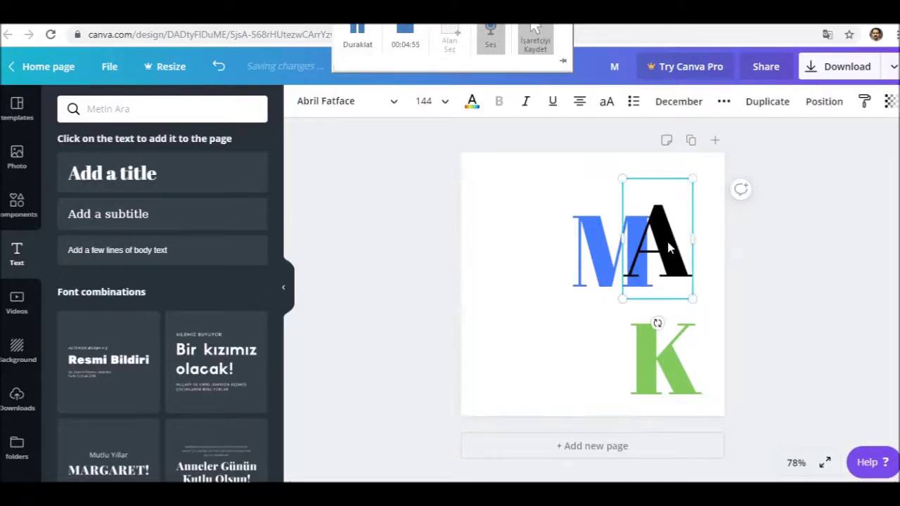
pyautogui.moveTo(665, 239); pyautogui.dragTo(687, 236)
pyautogui.click(604, 244)
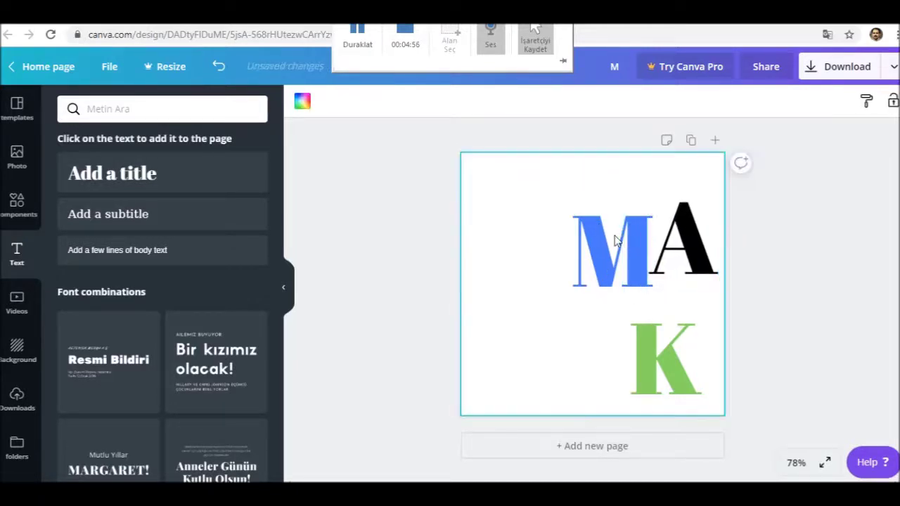
# - Move the blue M left and slightly down, into the left half of the page
pyautogui.click(400, 291)
pyautogui.click(580, 256)
pyautogui.click(580, 256)
pyautogui.moveTo(528, 257); pyautogui.dragTo(461, 276)
# - Move the K up so it overlaps the M's upper right, and place the A over the K's lower right
pyautogui.moveTo(647, 345); pyautogui.dragTo(572, 228)
pyautogui.click(672, 257)
pyautogui.moveTo(673, 257); pyautogui.dragTo(636, 260)
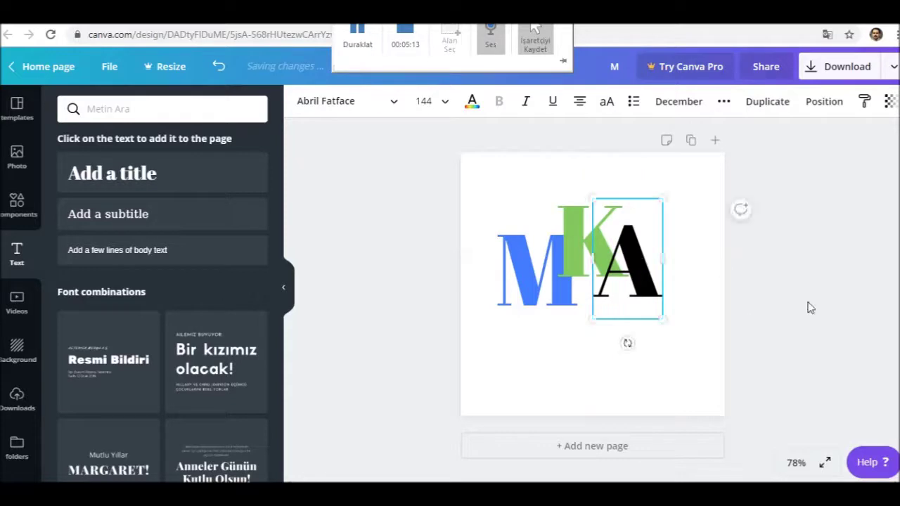
pyautogui.click(796, 291)
pyautogui.moveTo(624, 250); pyautogui.dragTo(625, 241)
pyautogui.click(715, 195)
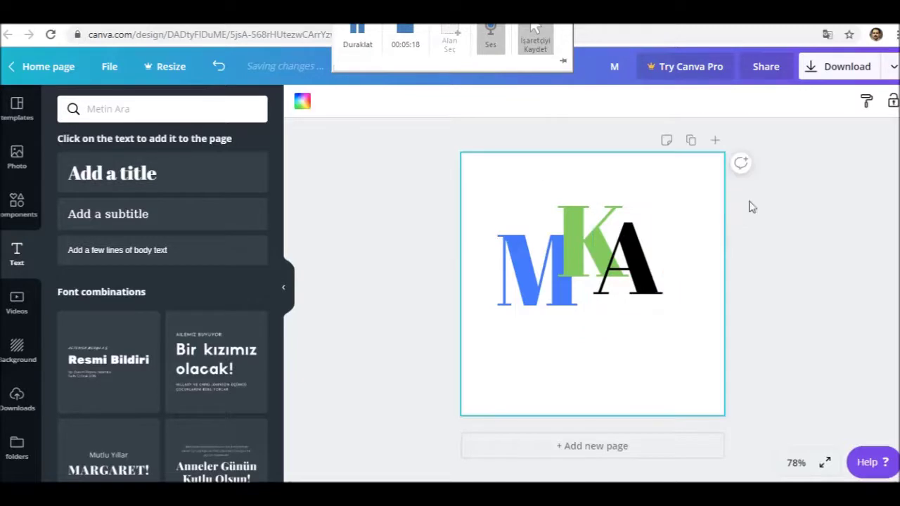
# - Try light grey, turquoise, yellow, light orange and orange page backgrounds, and restore the white background
pyautogui.click(304, 107)
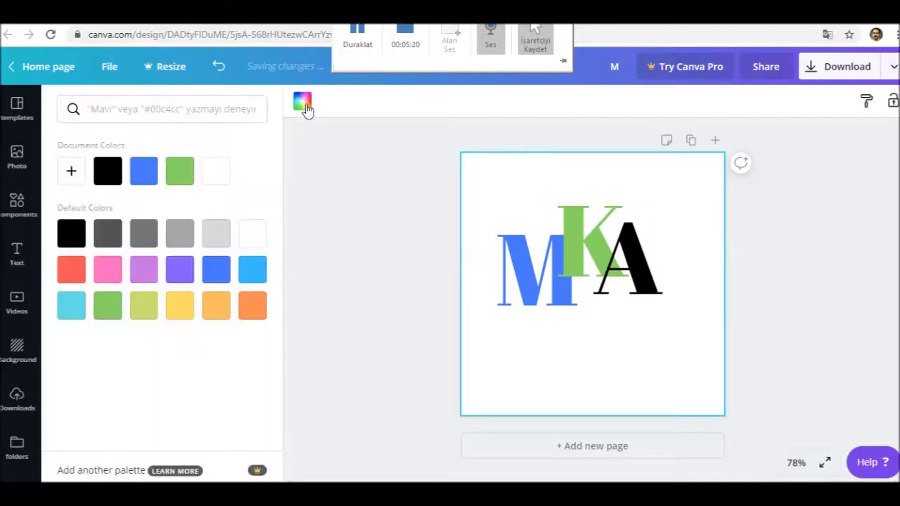
pyautogui.click(223, 244)
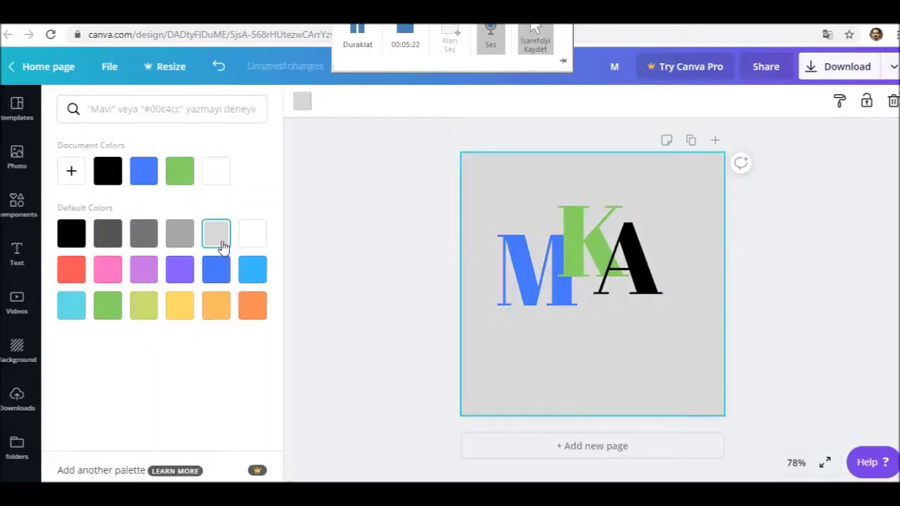
pyautogui.click(73, 305)
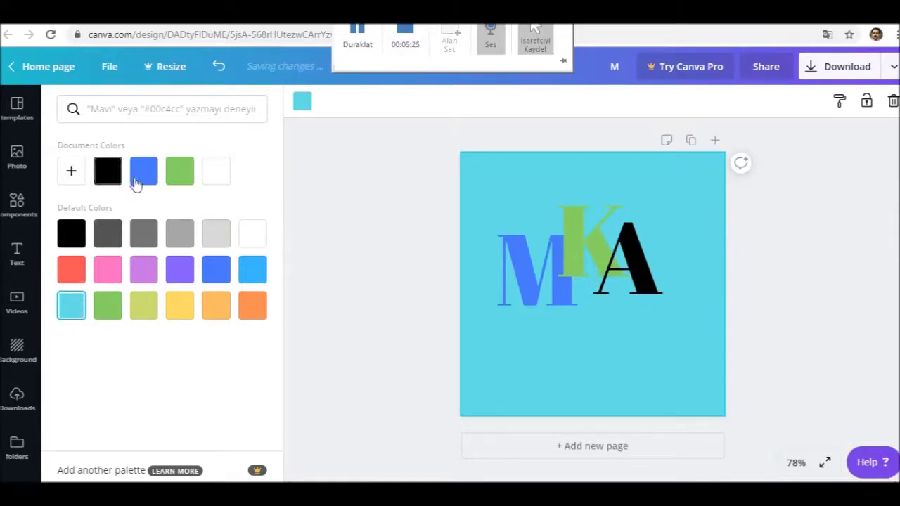
pyautogui.click(183, 311)
pyautogui.click(213, 312)
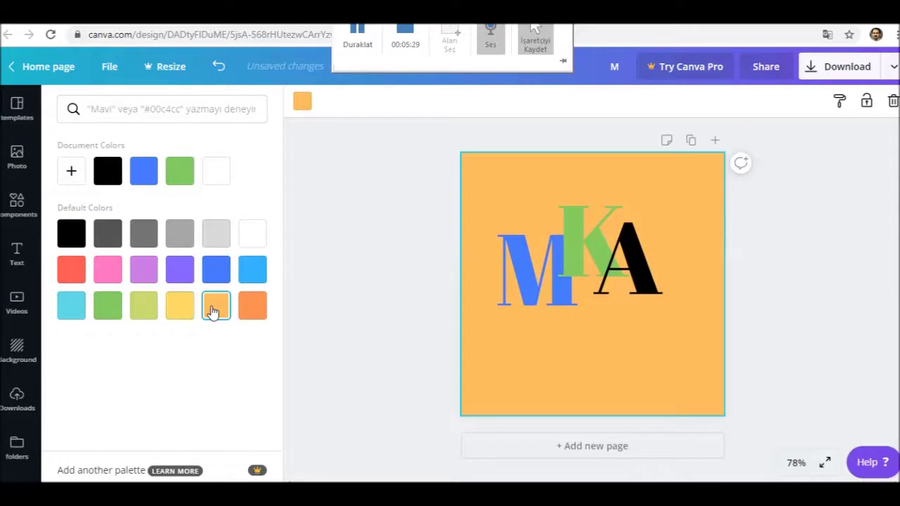
pyautogui.click(260, 312)
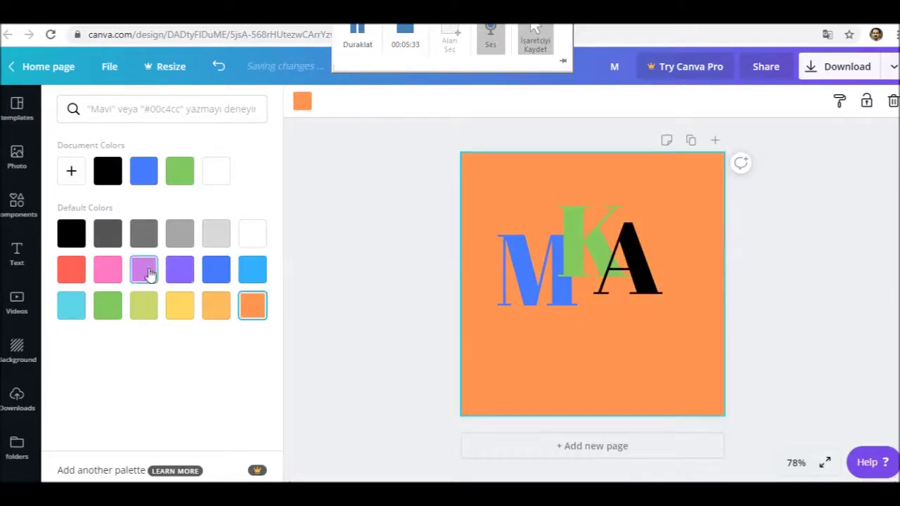
pyautogui.click(251, 238)
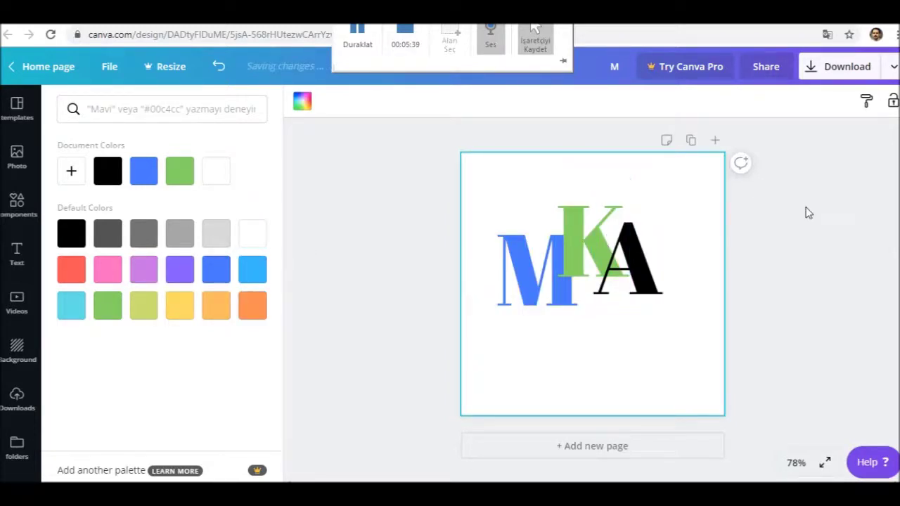
pyautogui.click(817, 321)
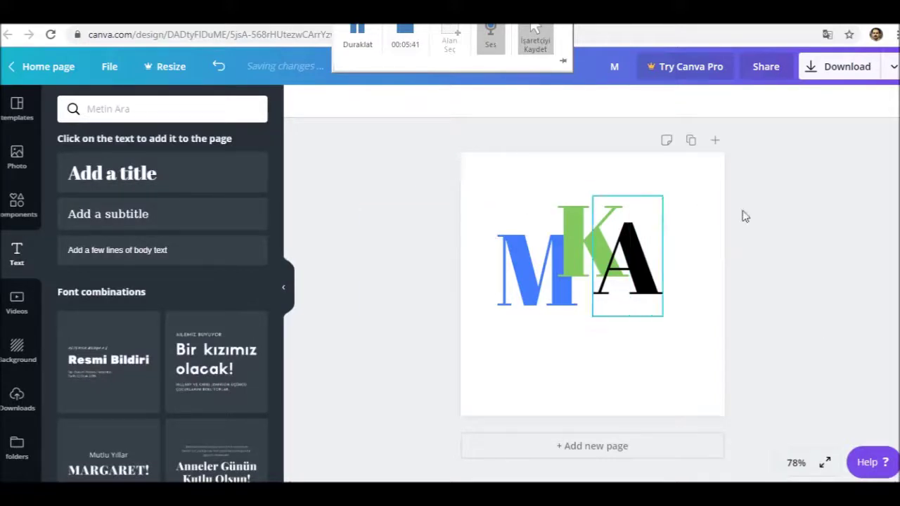
# - Download the logo design as a PNG file and dismiss the Canva Pro trial offer
pyautogui.click(891, 69)
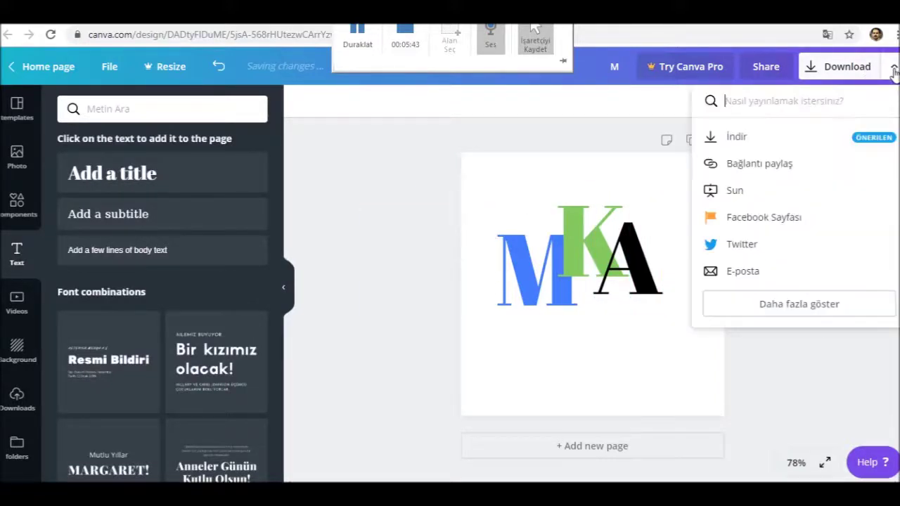
pyautogui.click(793, 136)
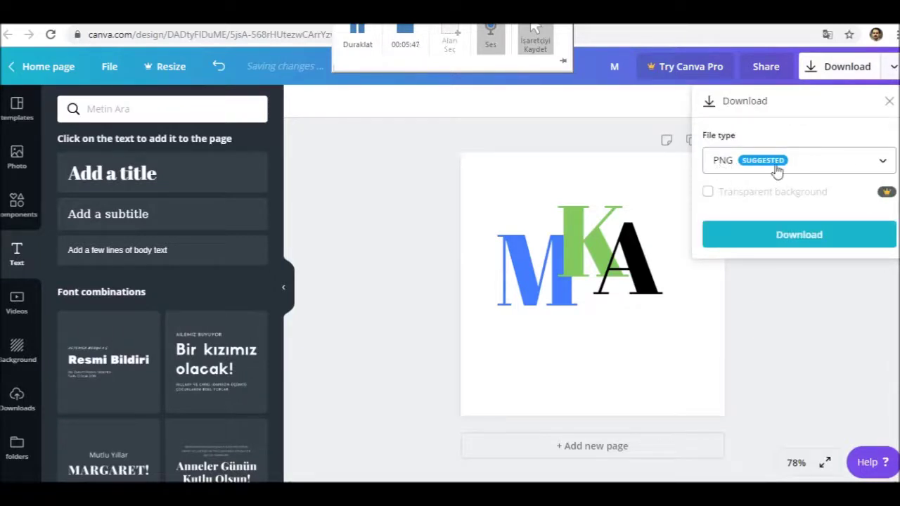
pyautogui.click(794, 237)
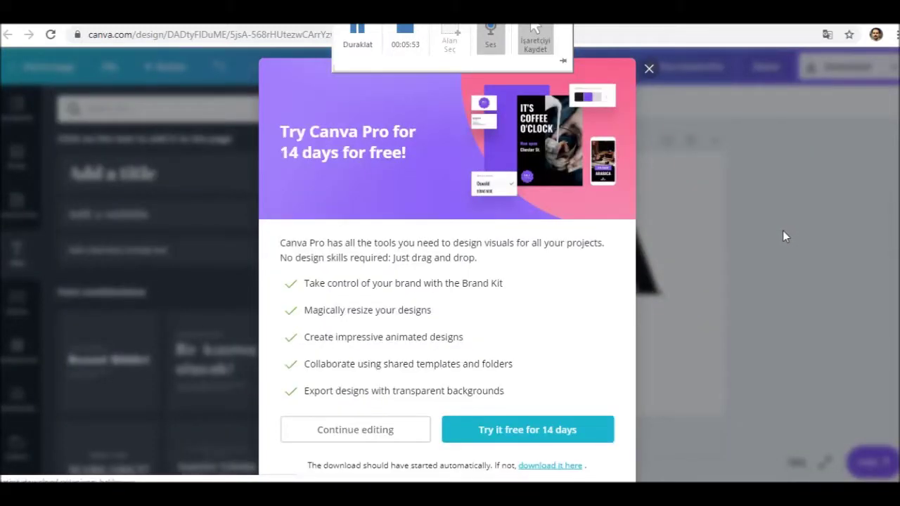
pyautogui.scroll(-1, 562, 244)
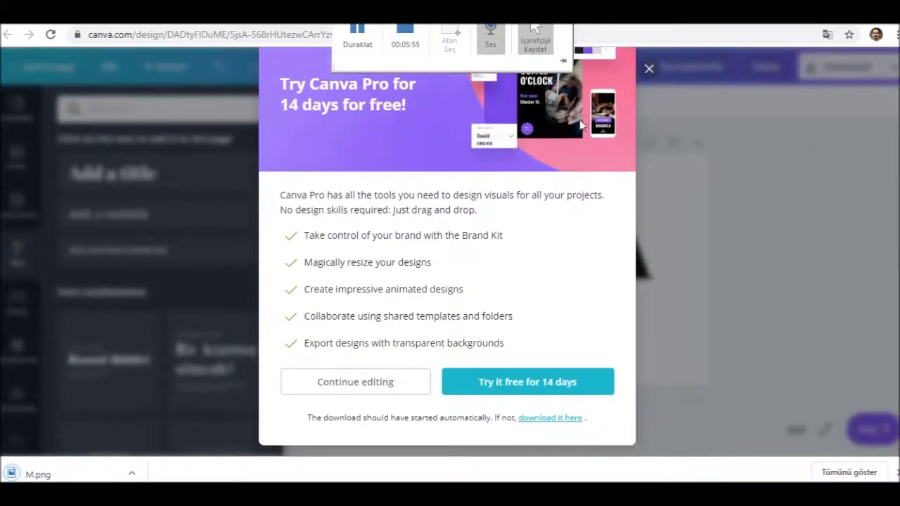
pyautogui.click(650, 70)
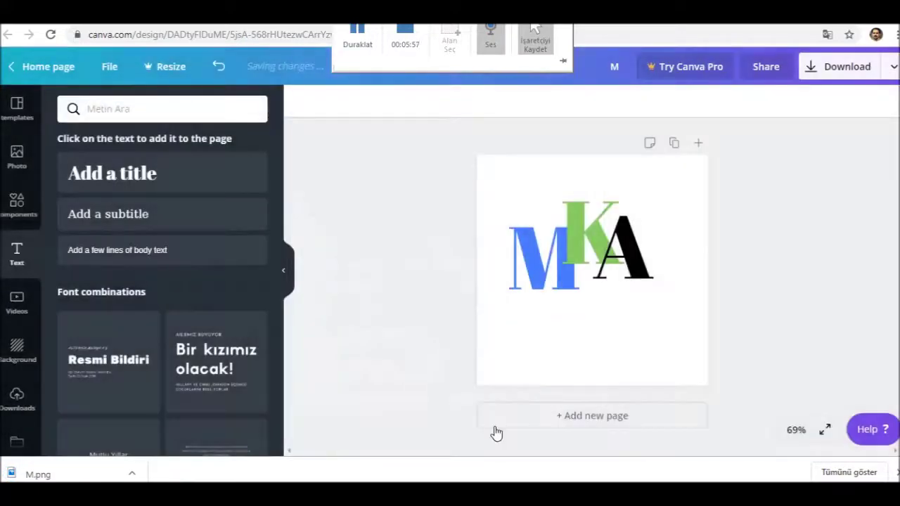
# - Locate the downloaded image M in the downloads folder and open it with a photo viewer
pyautogui.click(833, 472)
pyautogui.click(344, 195)
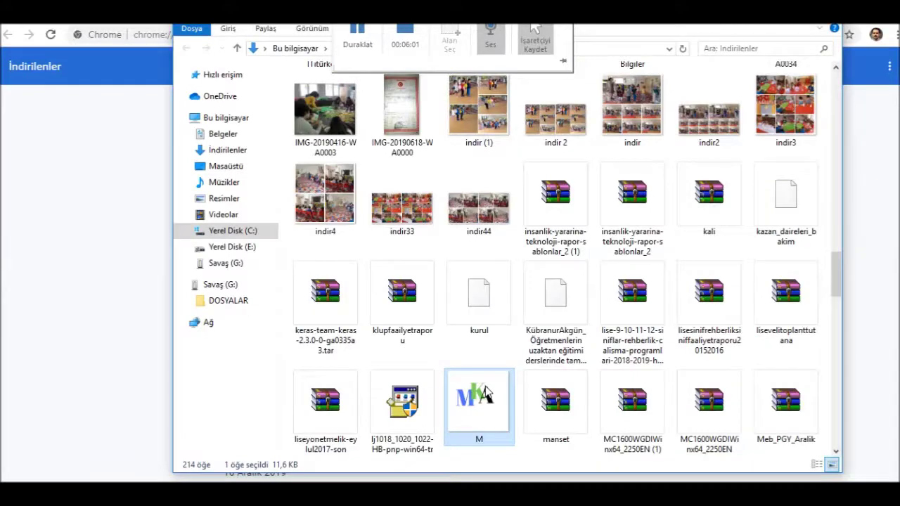
pyautogui.rightClick(487, 395)
pyautogui.moveTo(562, 235)
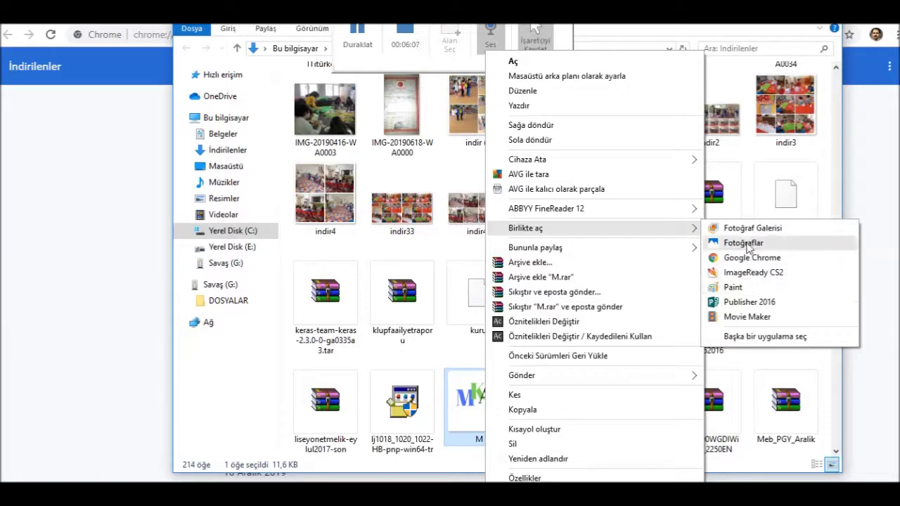
pyautogui.click(747, 232)
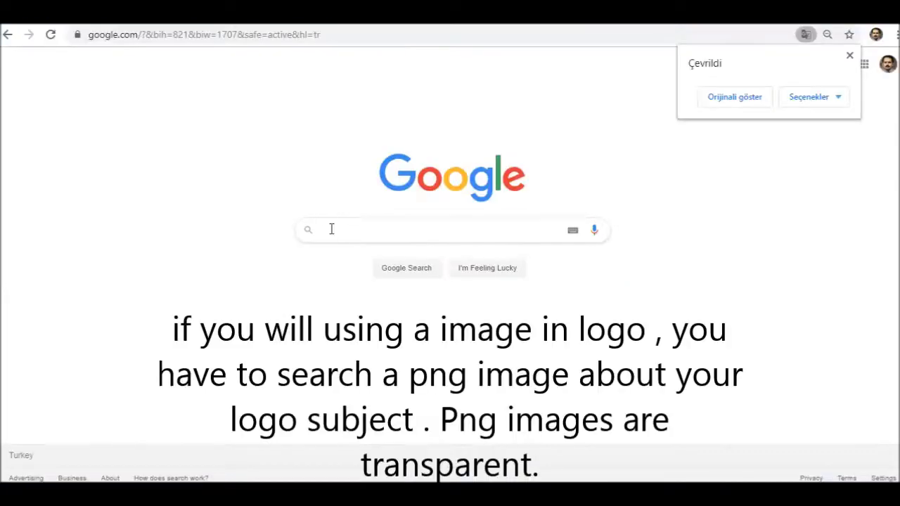
# - Search Google for "arduino png", translate the results page and switch to the image results
pyautogui.click(332, 229)
pyautogui.write('arduino')
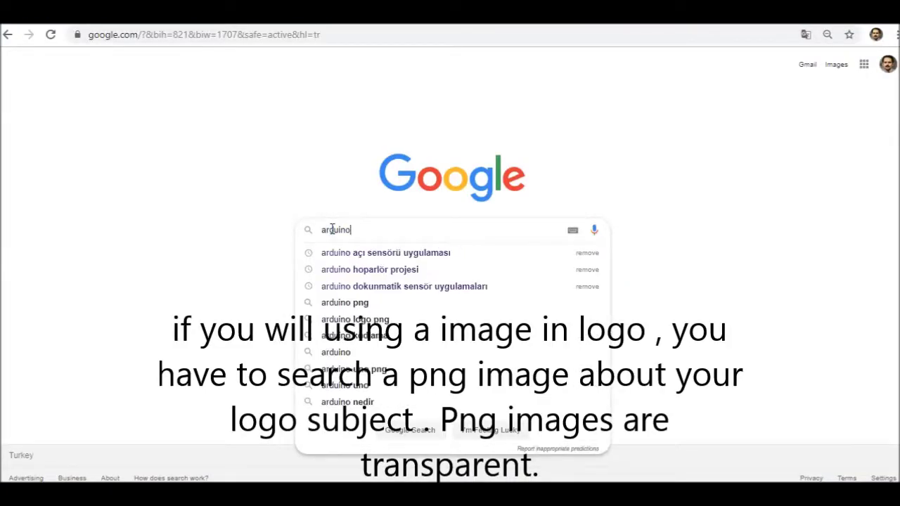
pyautogui.write(' png')
pyautogui.press('Return')
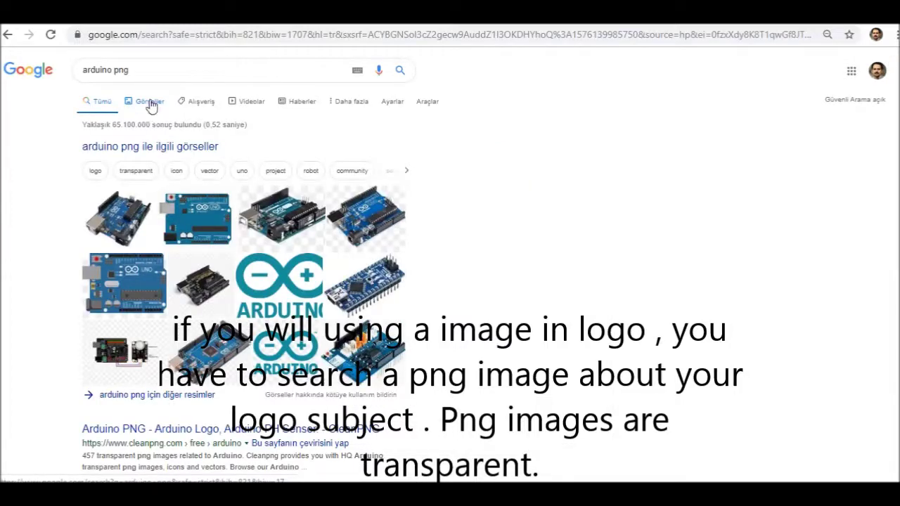
pyautogui.rightClick(496, 114)
pyautogui.click(540, 222)
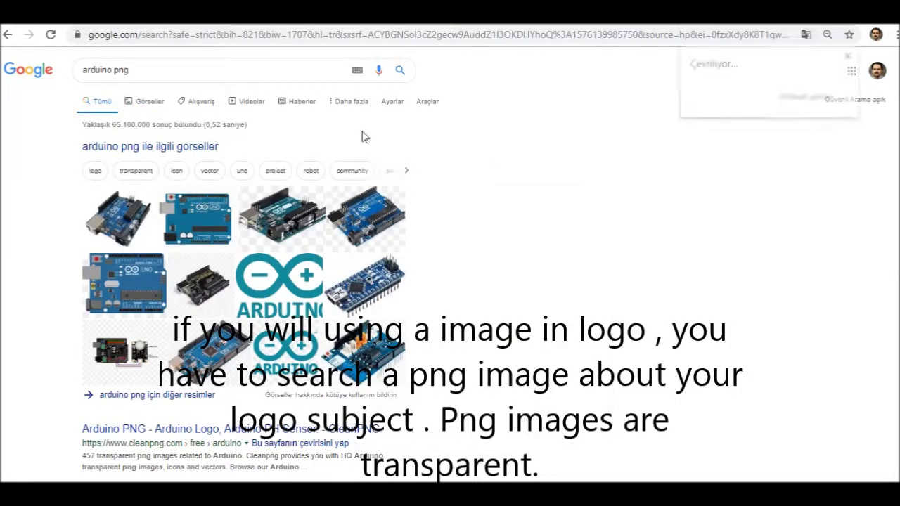
pyautogui.click(140, 104)
# - Browse the Arduino image results and open the preview of the round teal logo from freebiesupply.com
pyautogui.scroll(-3, 310, 166)
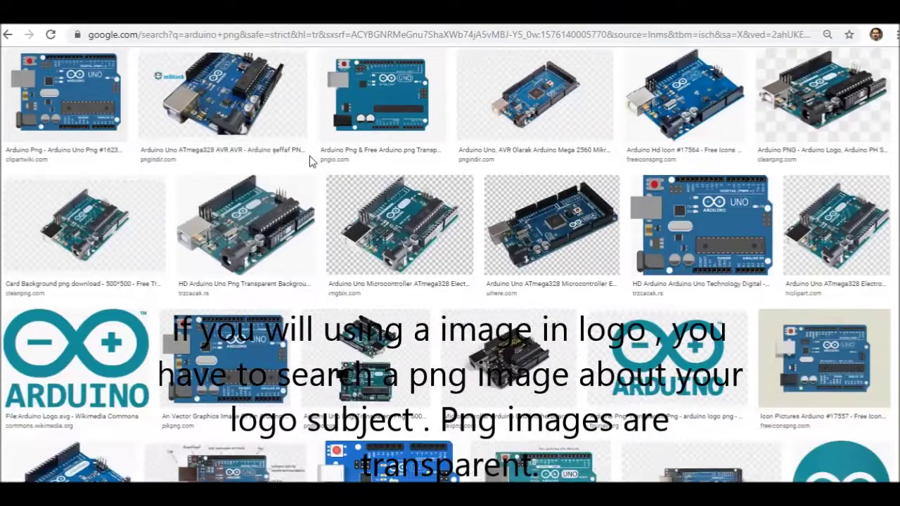
pyautogui.scroll(-5, 309, 166)
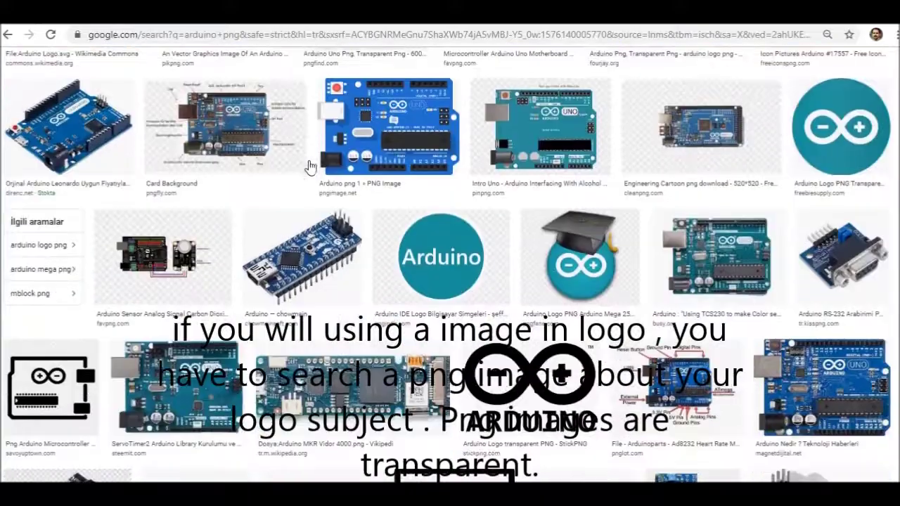
pyautogui.scroll(-1, 309, 165)
pyautogui.scroll(3, 848, 195)
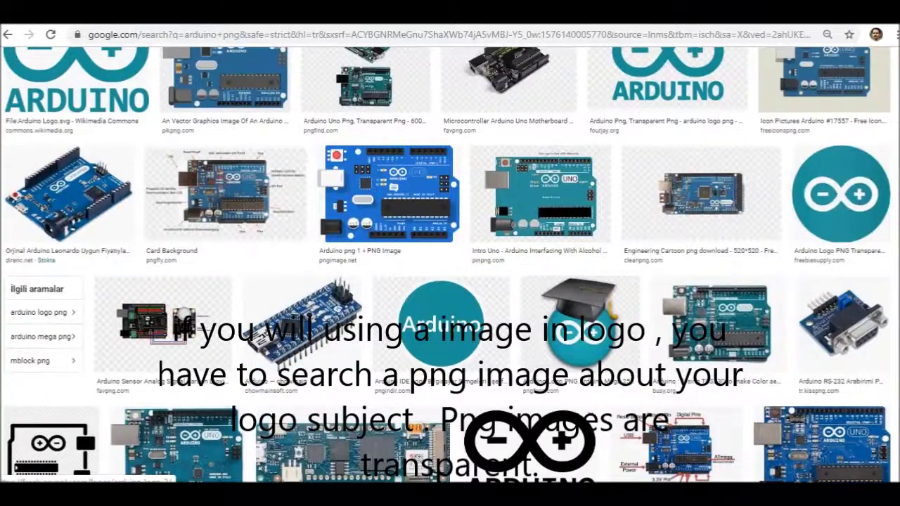
pyautogui.click(845, 197)
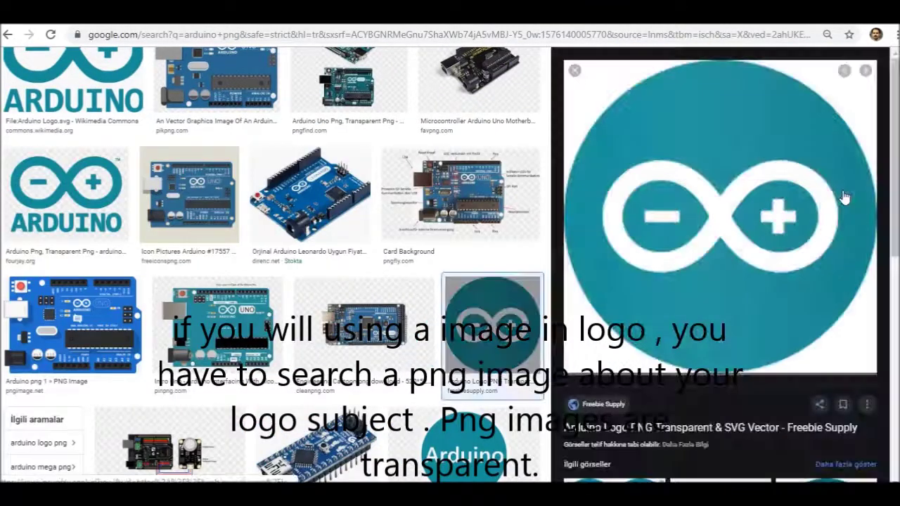
# - Save the previewed Arduino logo as a PNG file named arduinopng in the indirilne resimler folder
pyautogui.scroll(-2, 780, 209)
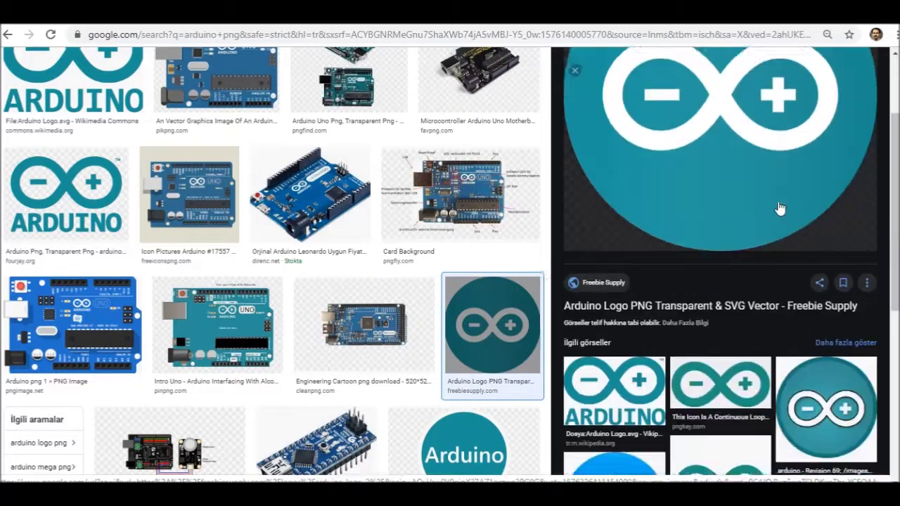
pyautogui.rightClick(713, 126)
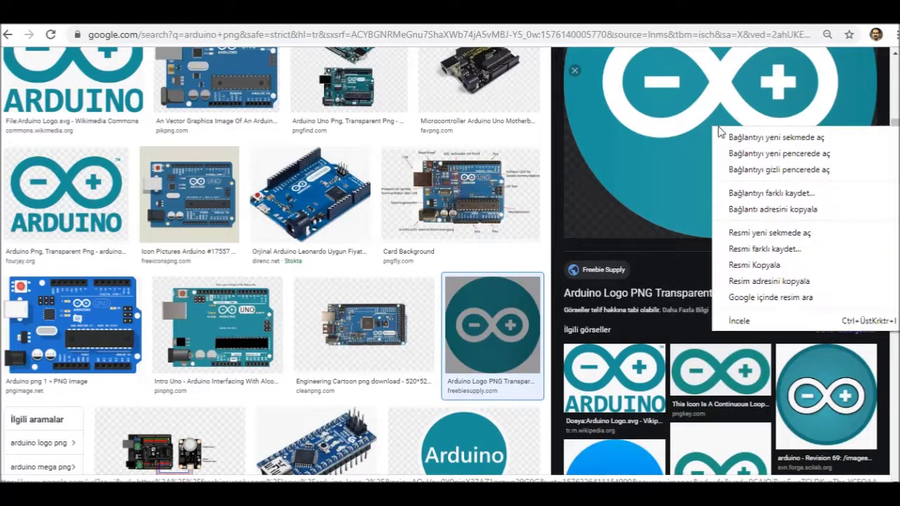
pyautogui.click(775, 249)
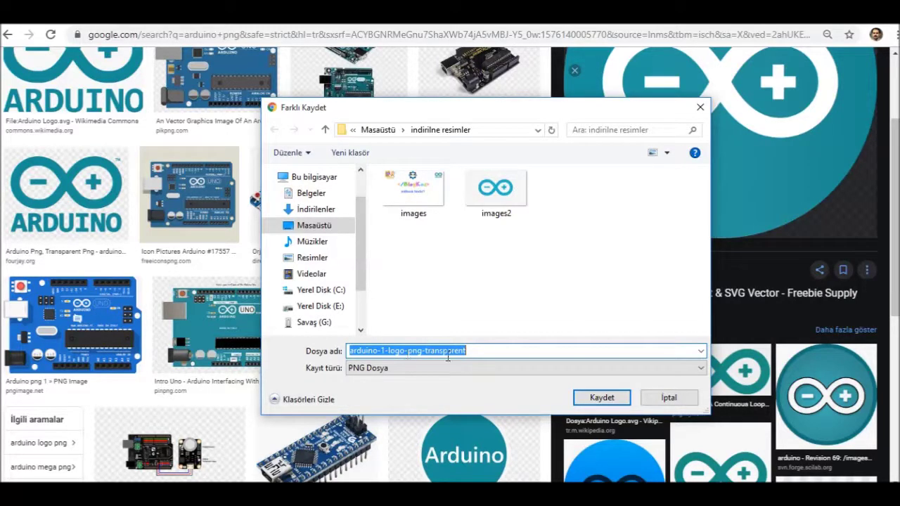
pyautogui.click(420, 353)
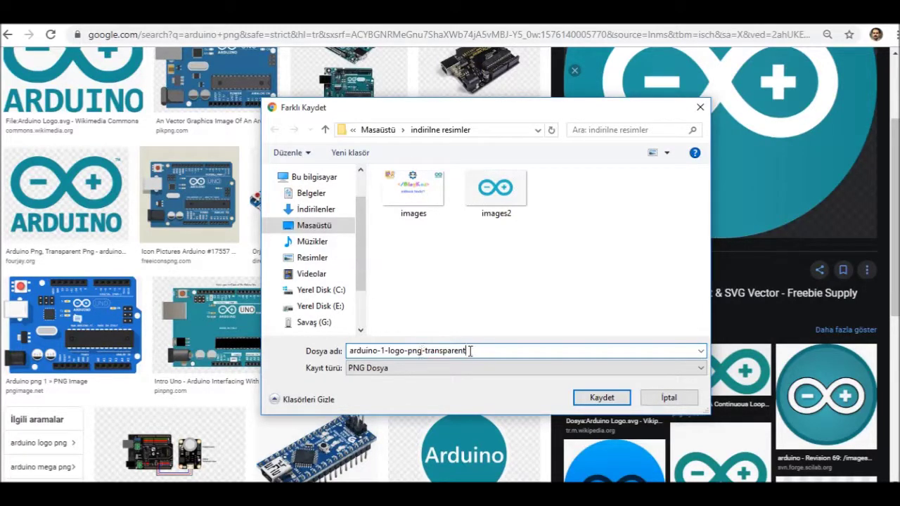
pyautogui.moveTo(470, 351); pyautogui.dragTo(379, 351)
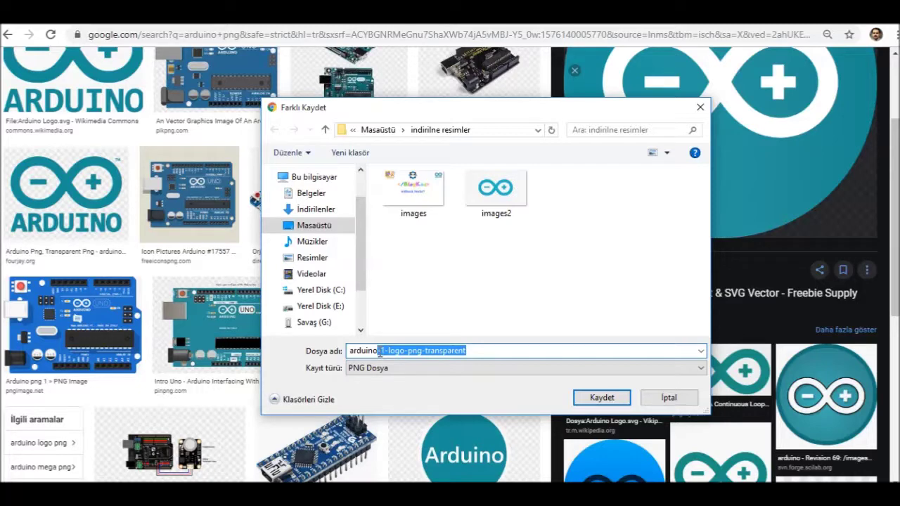
pyautogui.write('png')
pyautogui.click(592, 399)
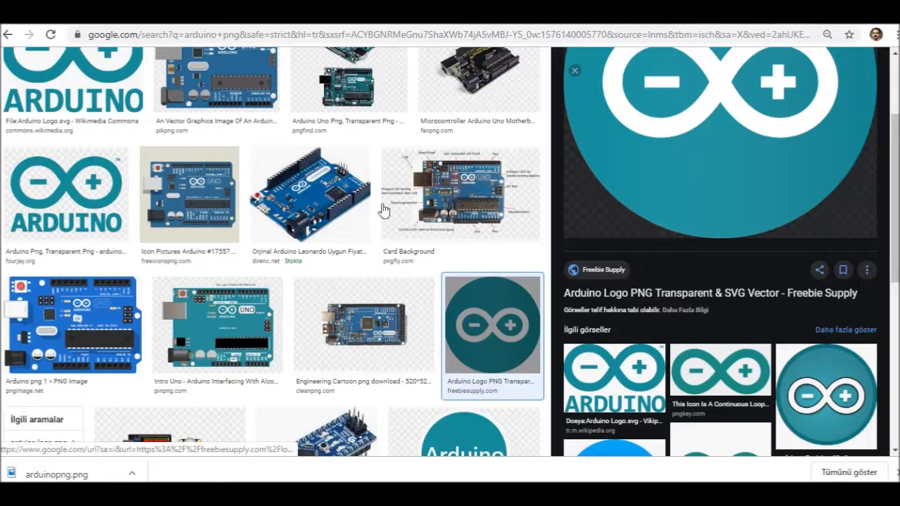
# - Switch to the Canva design and upload arduinopng from the desktop folder indirilne resimler
pyautogui.click(392, 25)
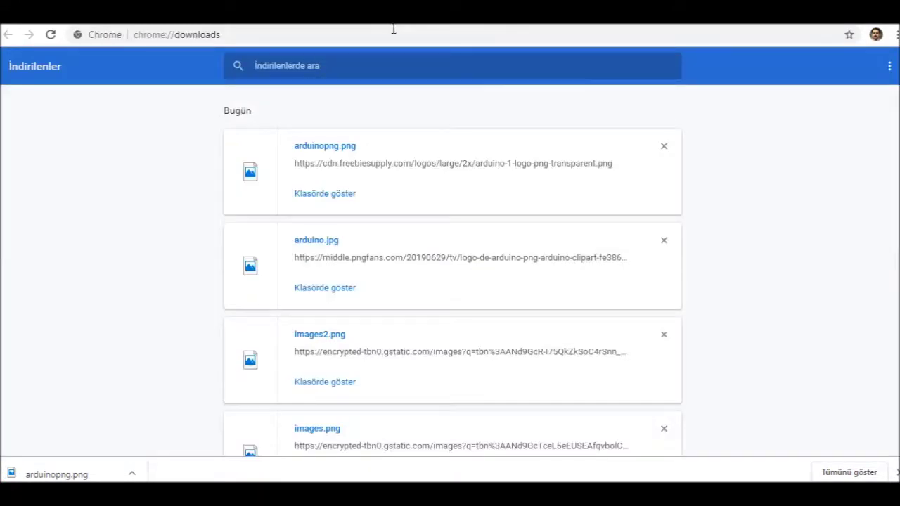
pyautogui.click(204, 21)
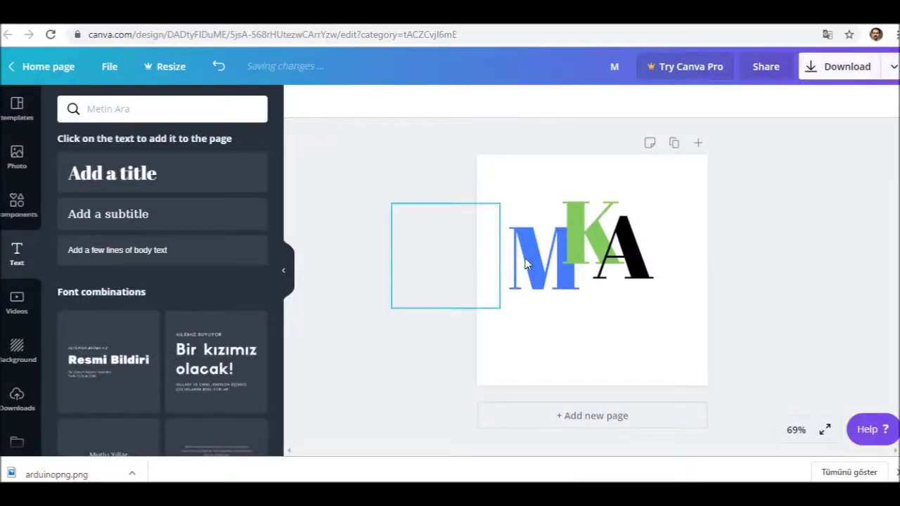
pyautogui.click(19, 158)
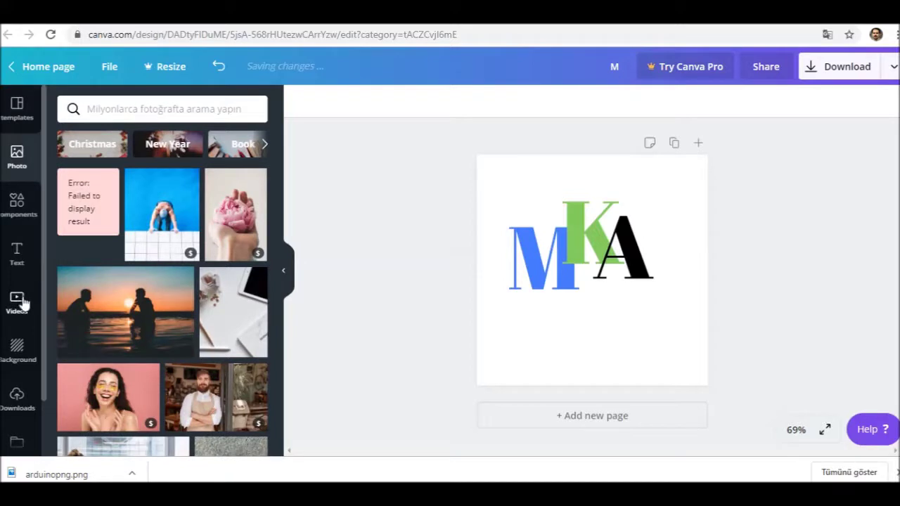
pyautogui.click(18, 397)
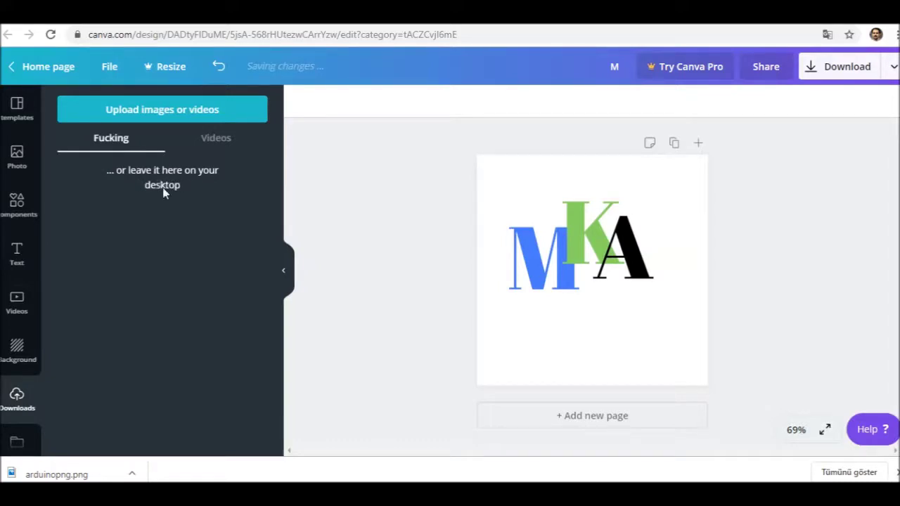
pyautogui.click(159, 112)
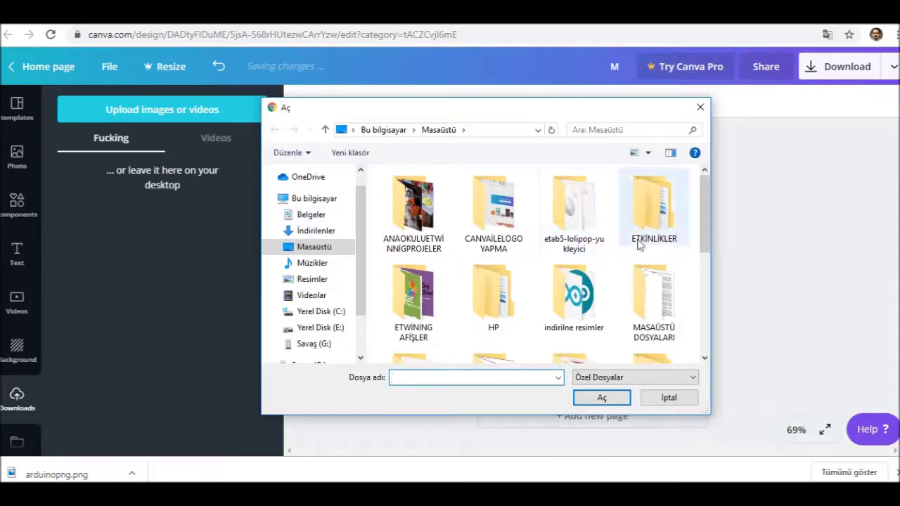
pyautogui.doubleClick(576, 302)
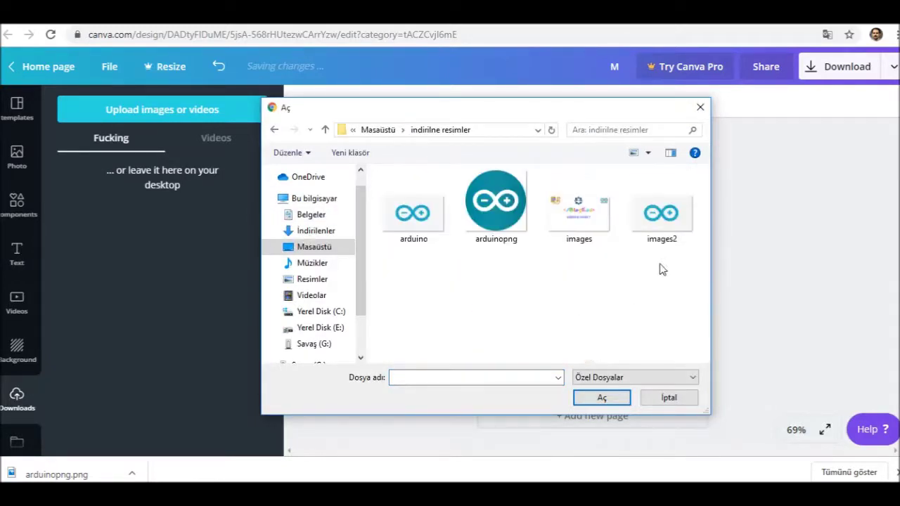
pyautogui.click(500, 205)
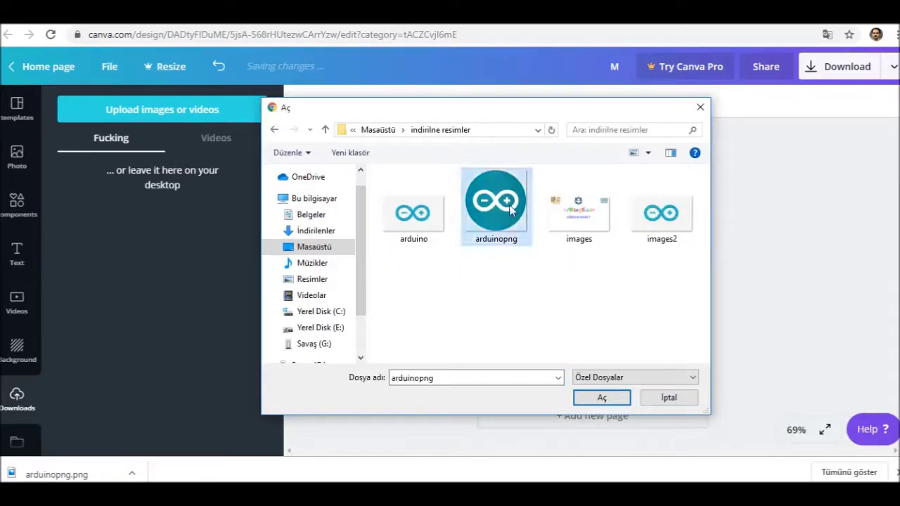
pyautogui.click(602, 398)
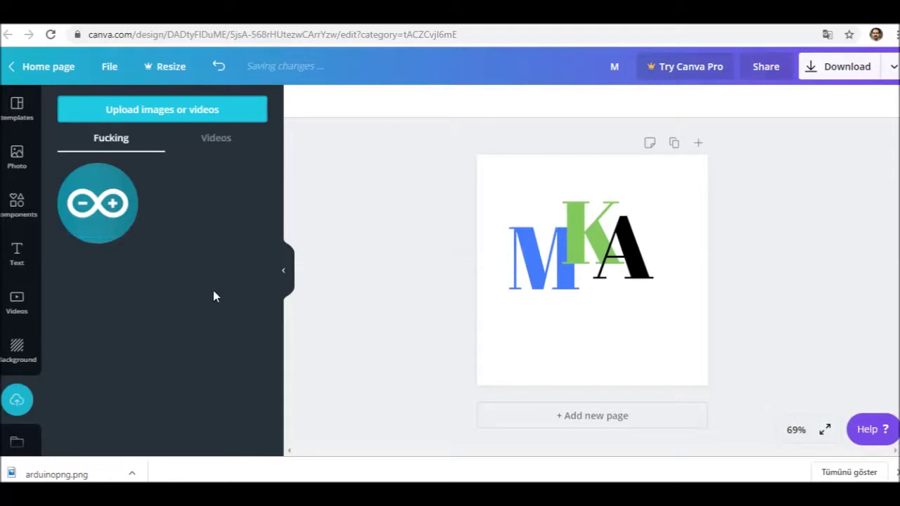
# - Place the uploaded Arduino logo on the page over the letters and set its transparency to 54
pyautogui.moveTo(108, 213); pyautogui.dragTo(543, 212)
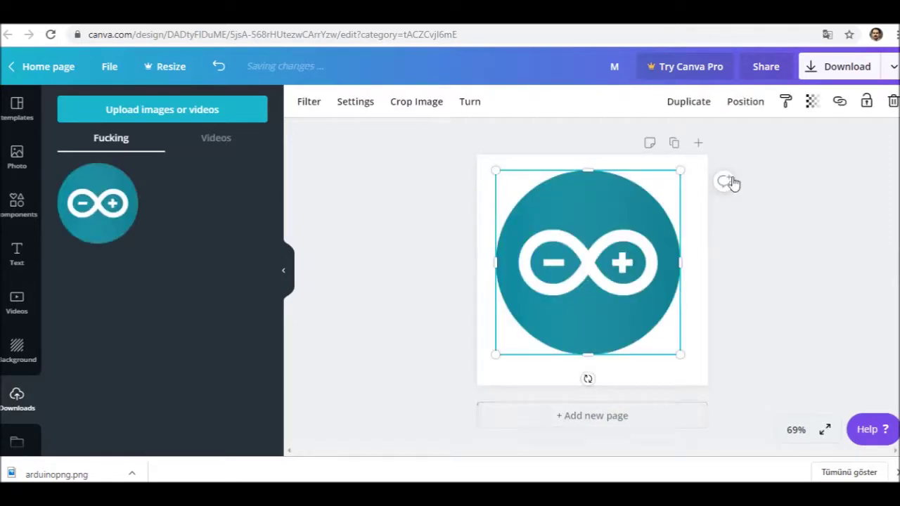
pyautogui.click(757, 107)
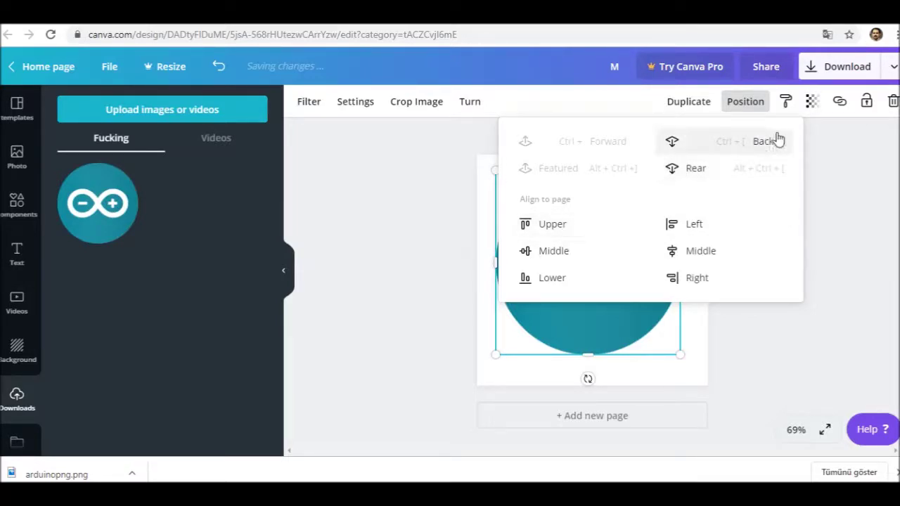
pyautogui.click(805, 106)
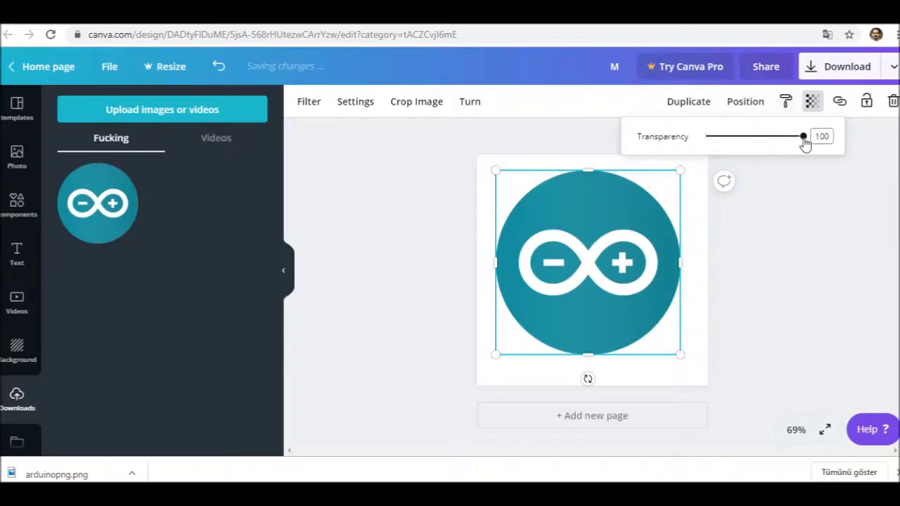
pyautogui.moveTo(802, 139); pyautogui.dragTo(760, 150)
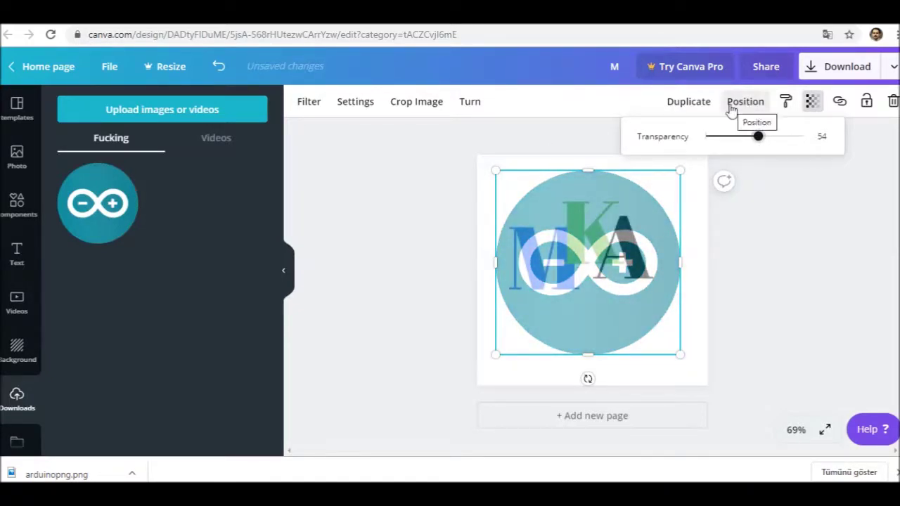
# - Send the Arduino logo backward one layer at a time until it lies behind the A, K and M
pyautogui.click(787, 104)
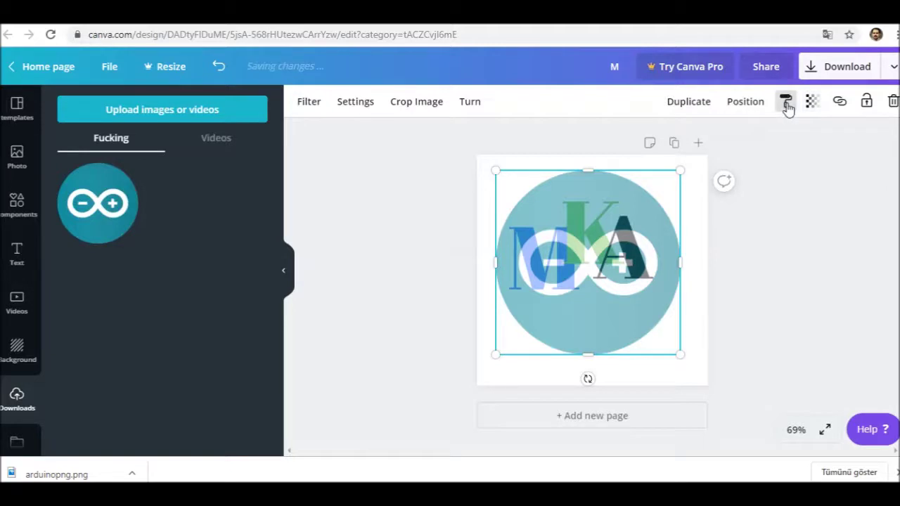
pyautogui.click(815, 157)
pyautogui.click(645, 207)
pyautogui.rightClick(645, 208)
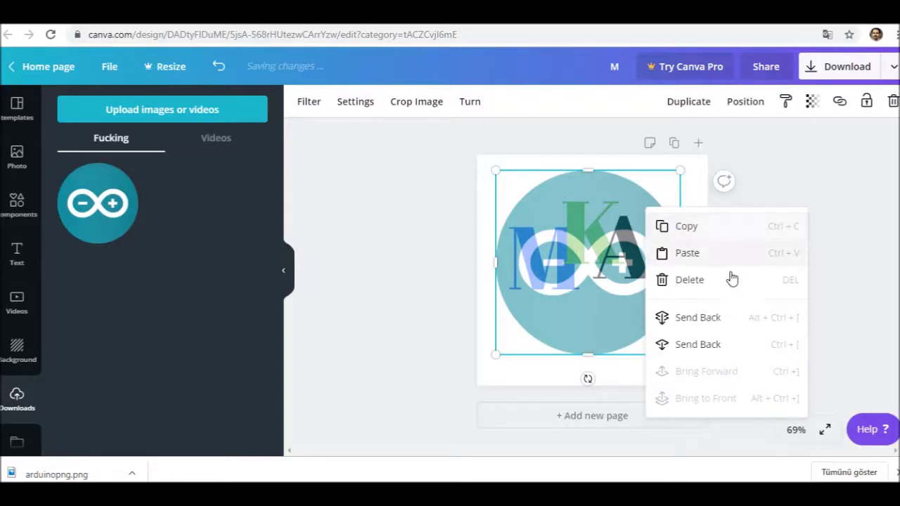
pyautogui.click(699, 345)
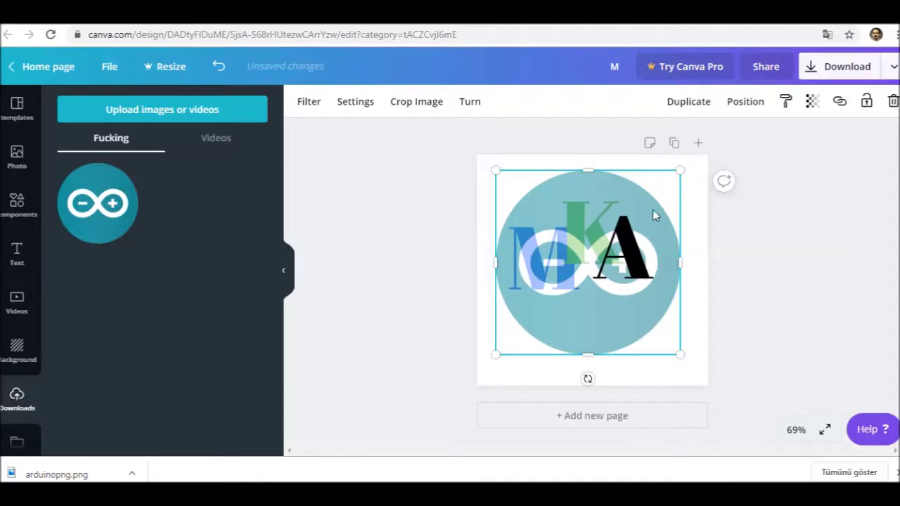
pyautogui.click(655, 231)
pyautogui.click(573, 325)
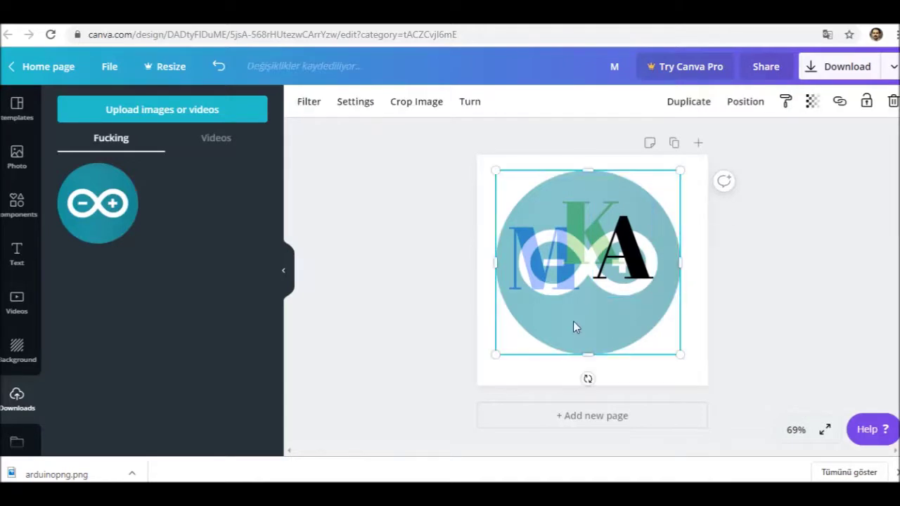
pyautogui.rightClick(572, 321)
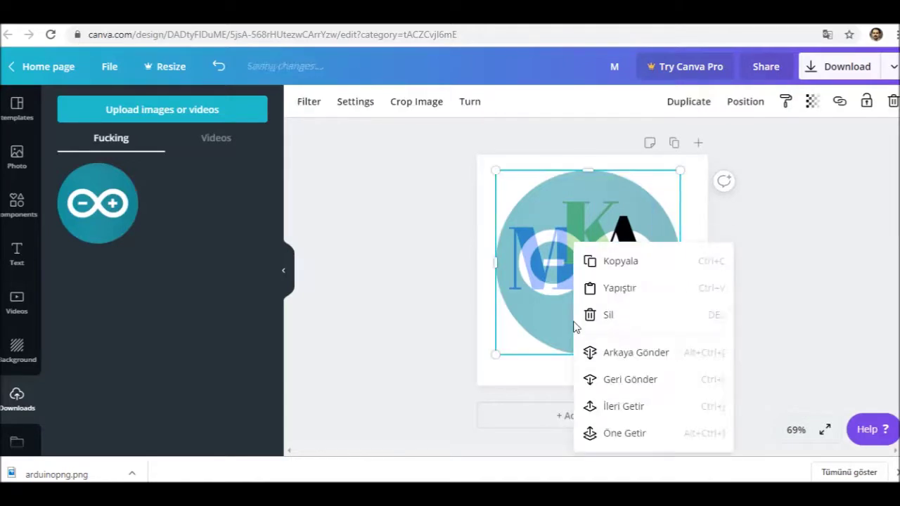
pyautogui.click(634, 380)
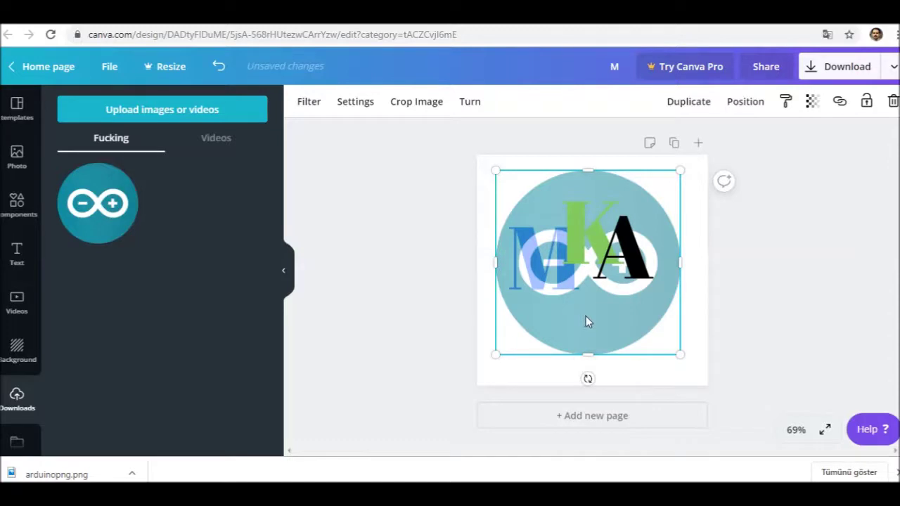
pyautogui.rightClick(585, 318)
pyautogui.click(643, 382)
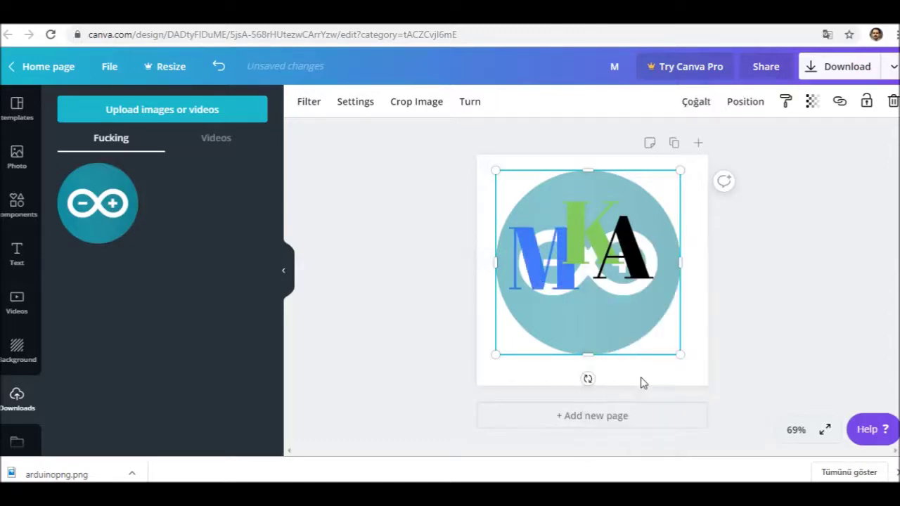
pyautogui.click(787, 236)
# - Raise the Arduino logo's transparency value slightly to make it a little more opaque, and deselect it
pyautogui.click(618, 337)
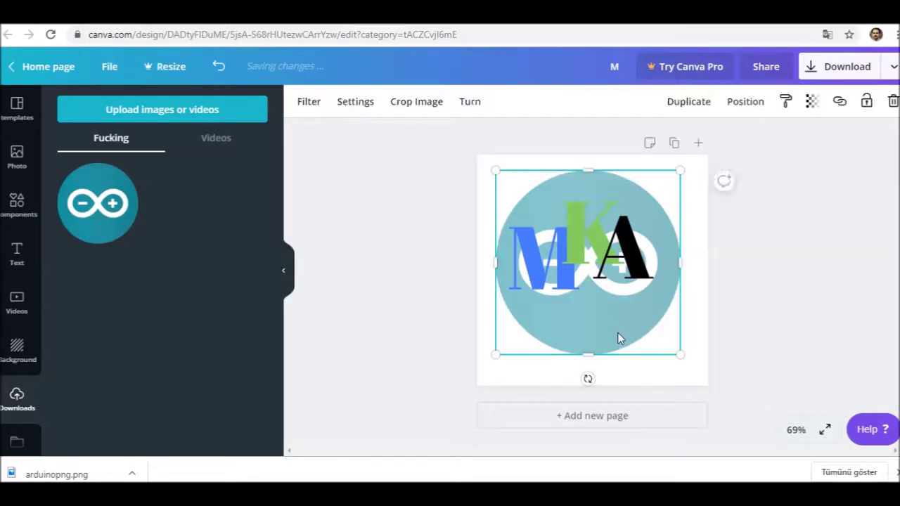
pyautogui.click(811, 103)
pyautogui.moveTo(758, 141); pyautogui.dragTo(766, 161)
pyautogui.click(763, 237)
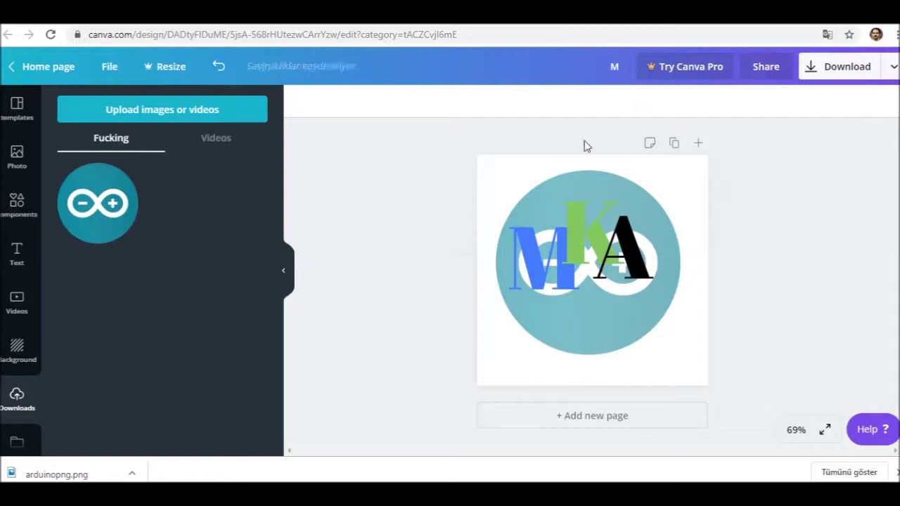
# - Download the finished logo design as a PNG and dismiss the Canva Pro trial offer
pyautogui.click(811, 68)
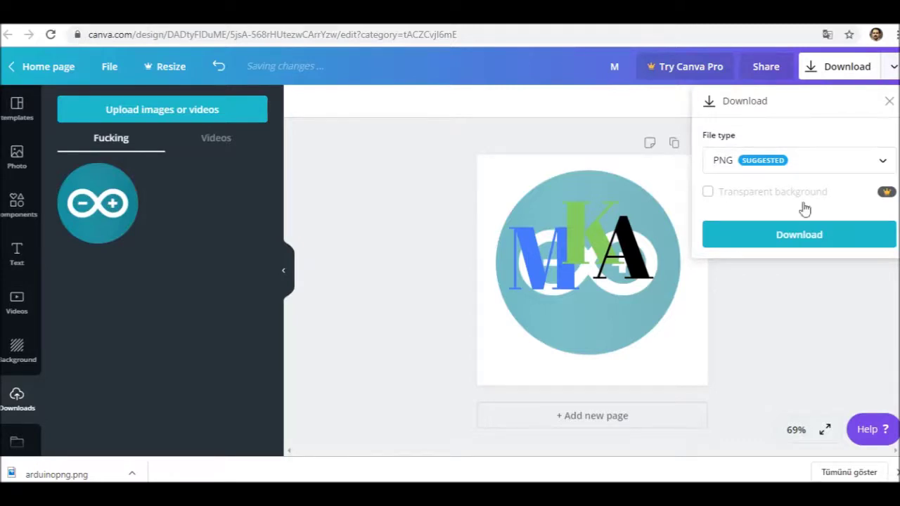
pyautogui.click(802, 236)
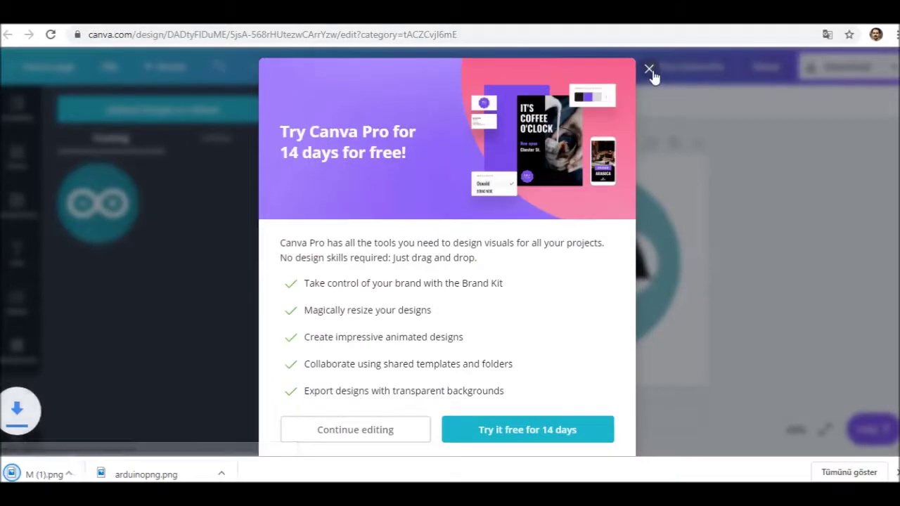
pyautogui.click(649, 70)
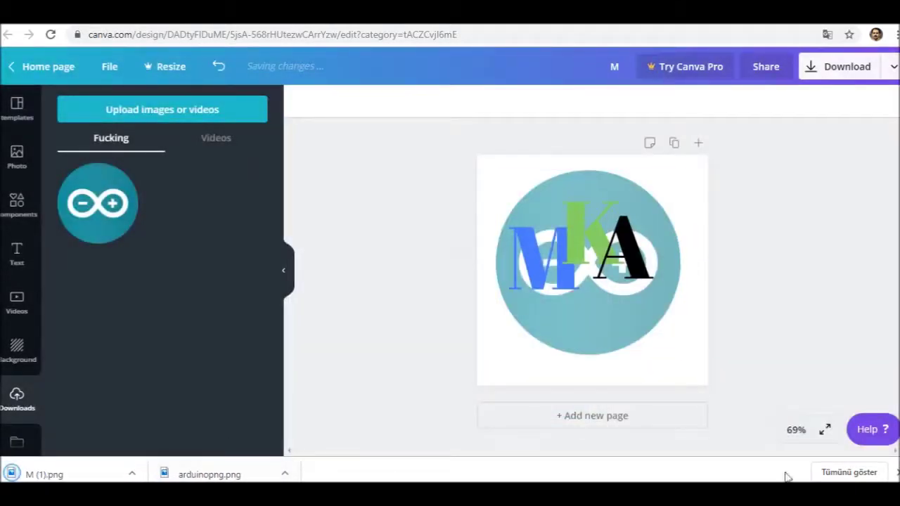
# - Show the downloaded M (1).png in its folder from the browser's download list and open it with Fotoğraflar
pyautogui.click(842, 472)
pyautogui.click(342, 196)
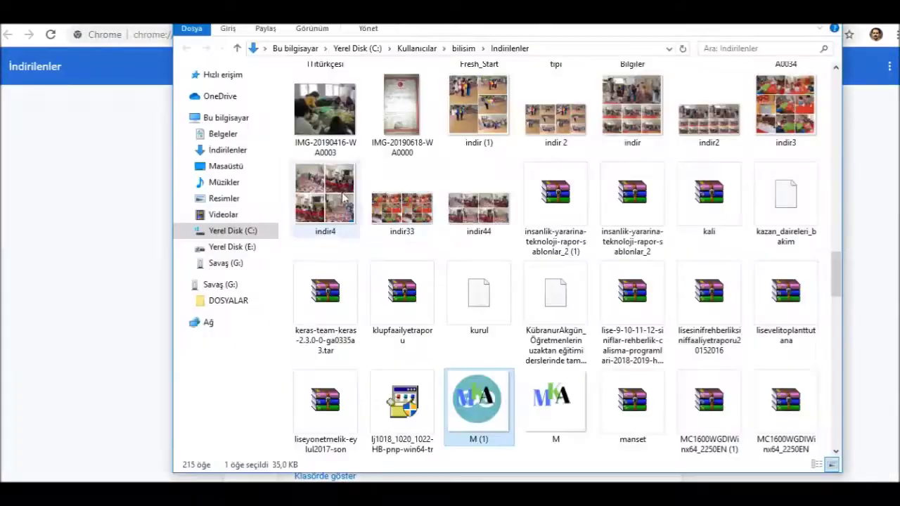
pyautogui.rightClick(482, 399)
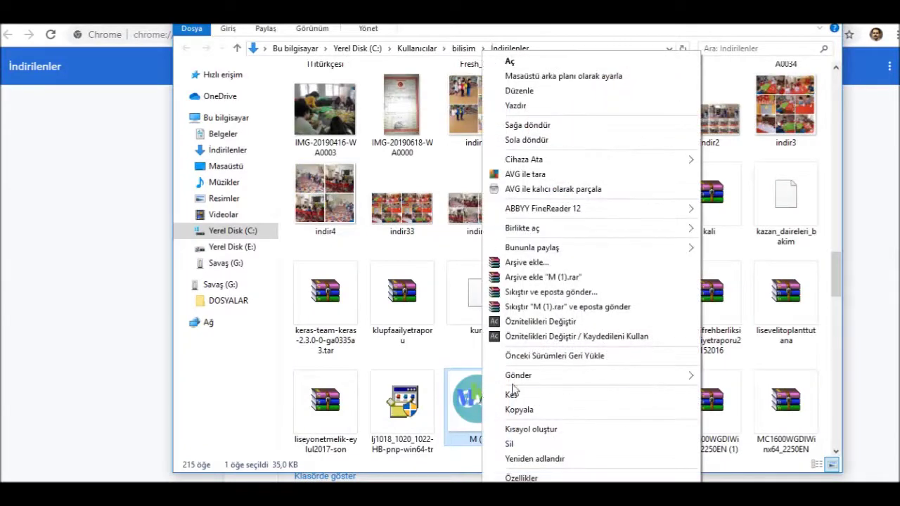
pyautogui.moveTo(552, 231)
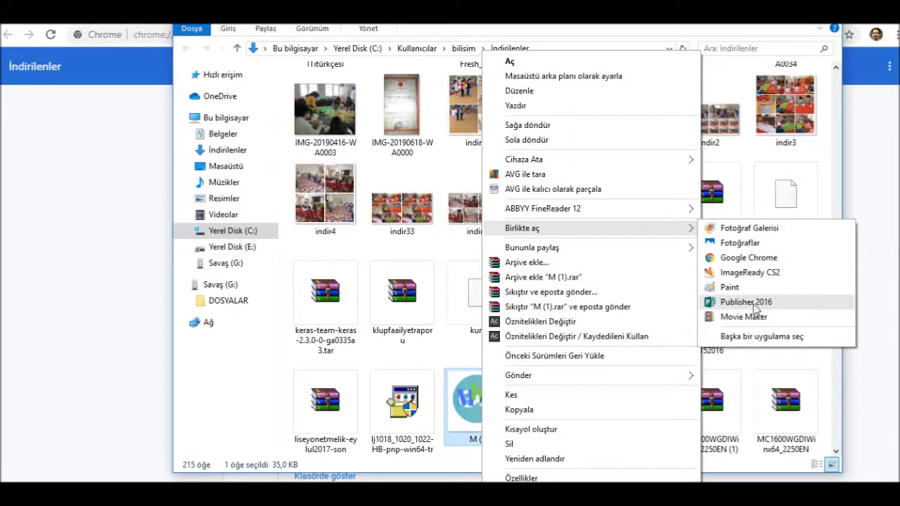
pyautogui.click(743, 245)
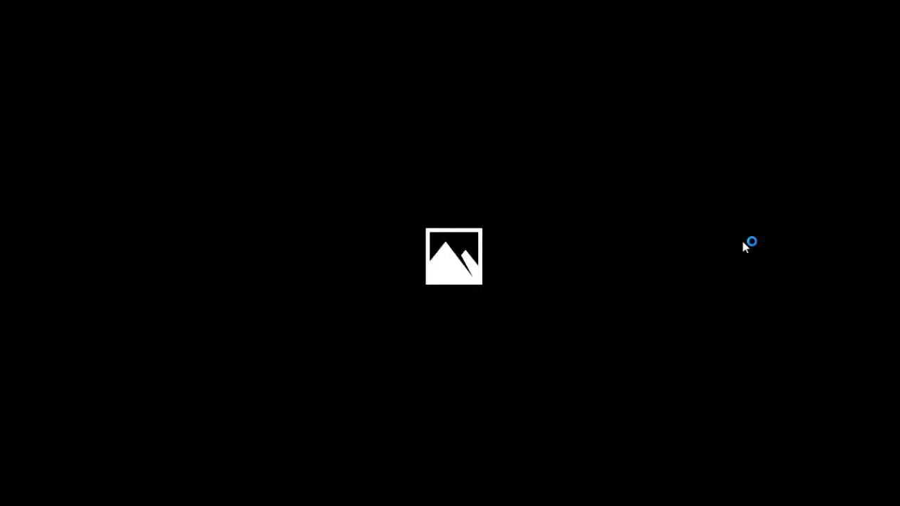